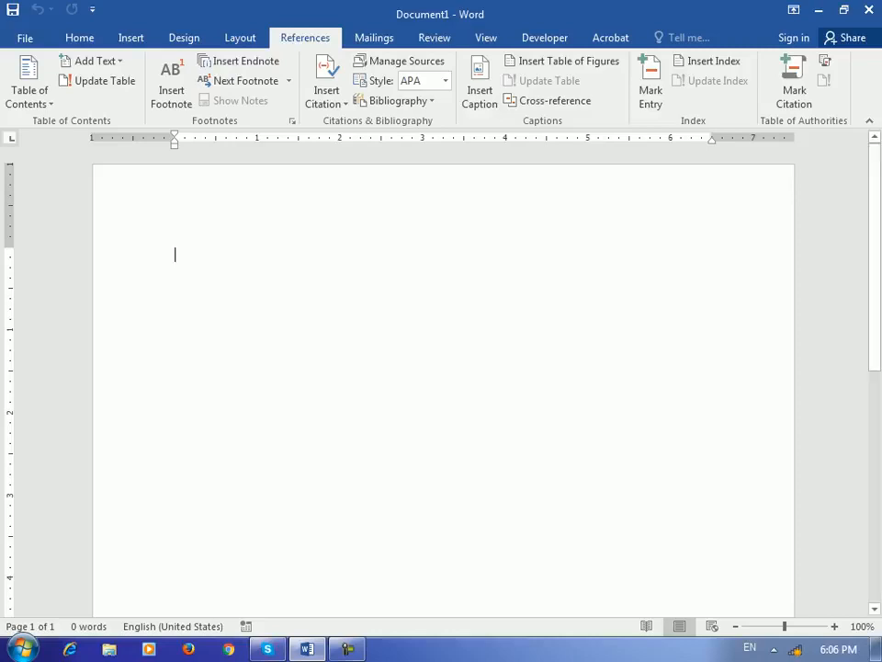
Step: Insert 'Barya institute of Information technology' from the 'bary' AutoText and copy the line
{"action": "type", "text": "b"}
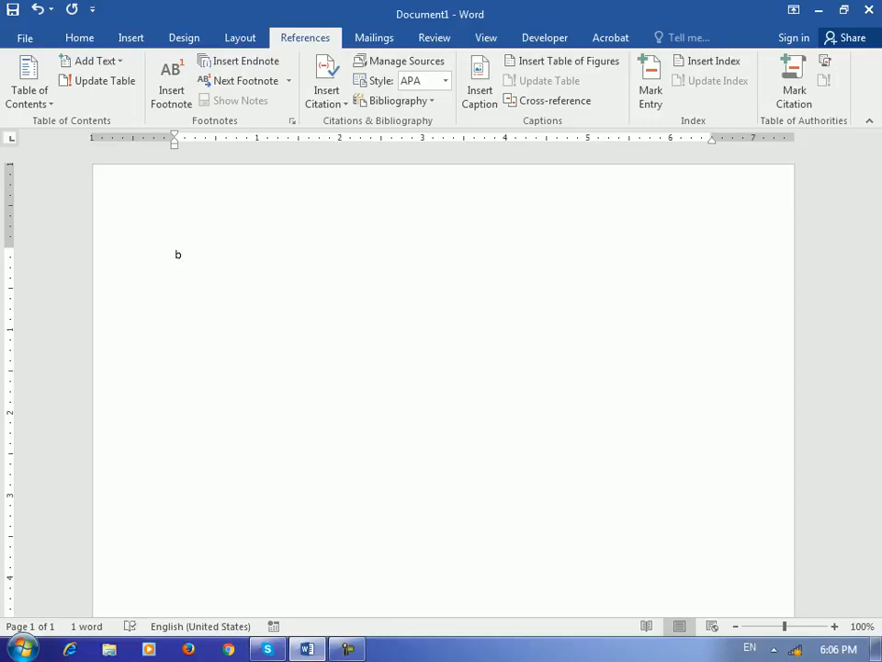
{"action": "type", "text": "ary"}
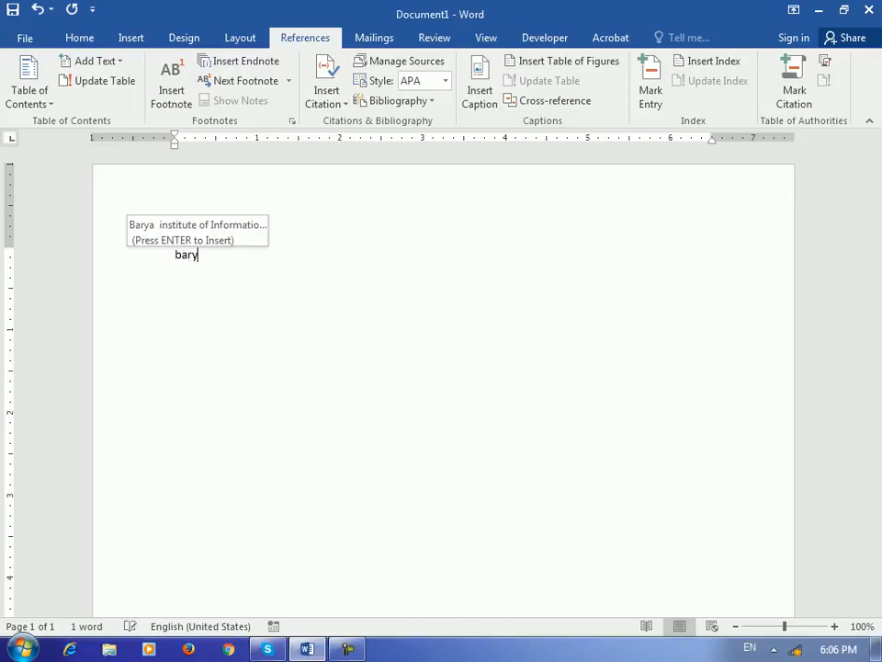
{"action": "key", "text": "Return"}
{"action": "key", "text": "ctrl+a"}
{"action": "key", "text": "ctrl+c"}
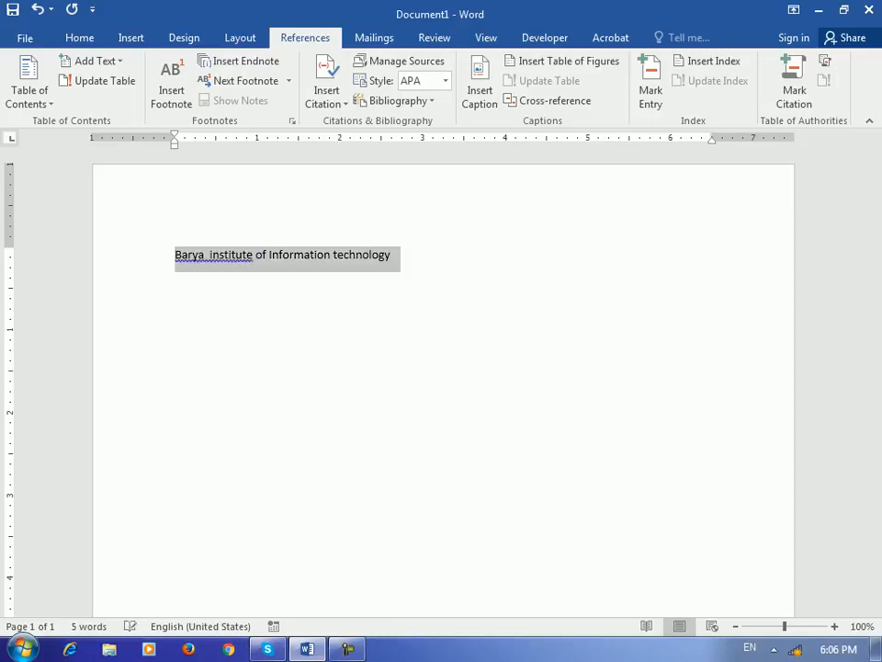
{"action": "key", "text": "End"}
{"action": "key", "text": "Return"}
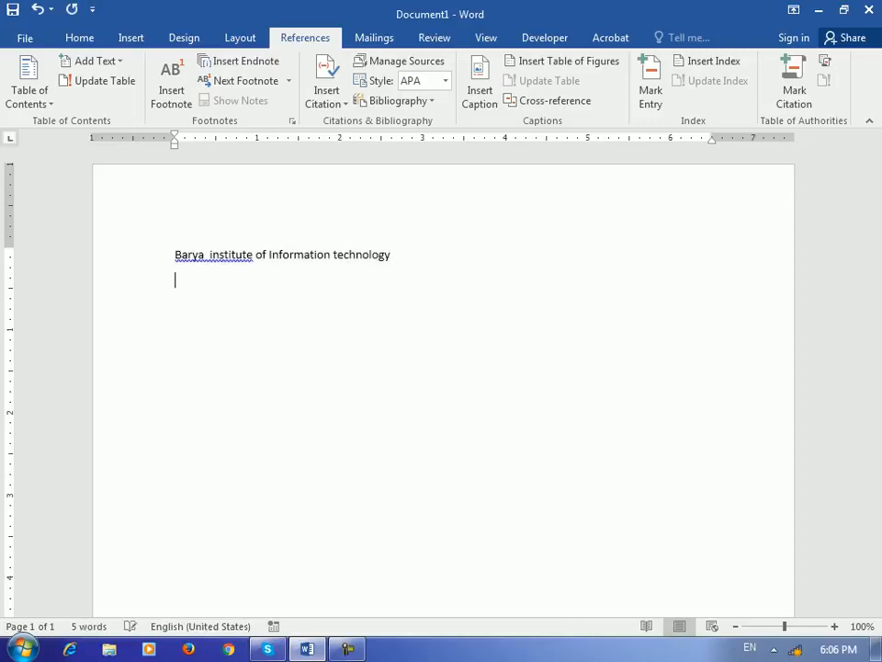
Step: Paste the institute line repeatedly, with page breaks, until the text fills three pages
{"action": "key", "text": "ctrl+v"}
{"action": "key", "text": "Return"}
{"action": "key", "text": "Return"}
{"action": "key", "text": "Return"}
{"action": "key", "text": "ctrl+v"}
{"action": "key", "text": "ctrl+v"}
{"action": "key", "text": "ctrl+v"}
{"action": "key", "text": "ctrl+v"}
{"action": "key", "text": "ctrl+v"}
{"action": "key", "text": "Return"}
{"action": "key", "text": "Return"}
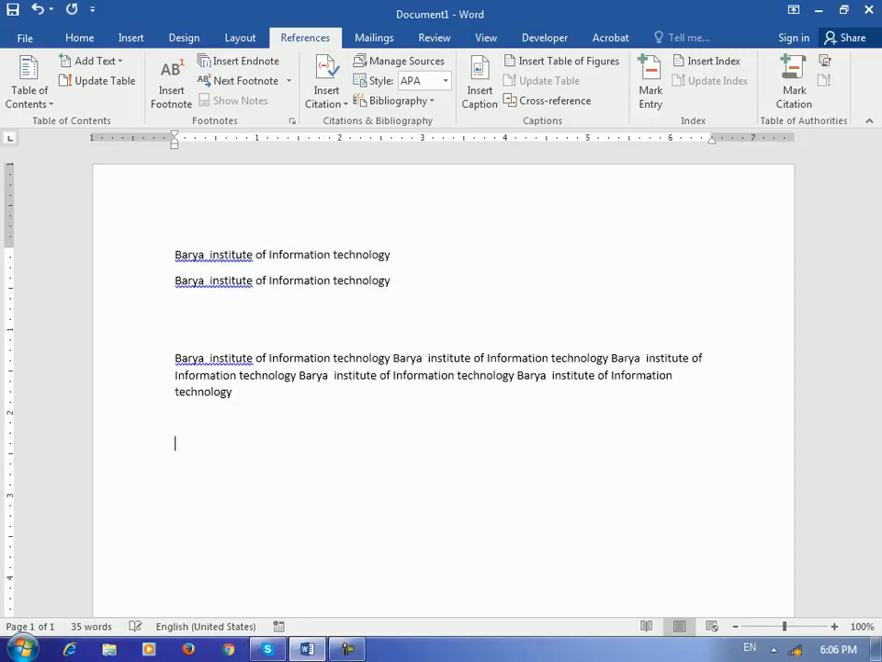
{"action": "key", "text": "ctrl+v"}
{"action": "key", "text": "ctrl+v"}
{"action": "key", "text": "ctrl+v"}
{"action": "key", "text": "ctrl+v"}
{"action": "key", "text": "ctrl+v"}
{"action": "key", "text": "Return"}
{"action": "key", "text": "ctrl+Return"}
{"action": "key", "text": "ctrl+v"}
{"action": "key", "text": "ctrl+v"}
{"action": "key", "text": "ctrl+v"}
{"action": "key", "text": "ctrl+v"}
{"action": "key", "text": "ctrl+v"}
{"action": "key", "text": "ctrl+v"}
{"action": "key", "text": "ctrl+v"}
{"action": "key", "text": "ctrl+v"}
{"action": "key", "text": "ctrl+v"}
{"action": "key", "text": "ctrl+v"}
{"action": "key", "text": "ctrl+Return"}
{"action": "key", "text": "ctrl+v"}
{"action": "key", "text": "ctrl+v"}
{"action": "key", "text": "ctrl+v"}
{"action": "key", "text": "ctrl+v"}
{"action": "key", "text": "ctrl+v"}
{"action": "key", "text": "ctrl+v"}
{"action": "key", "text": "ctrl+v"}
{"action": "key", "text": "ctrl+v"}
{"action": "key", "text": "ctrl+v"}
{"action": "key", "text": "ctrl+v"}
{"action": "key", "text": "ctrl+v"}
{"action": "key", "text": "ctrl+v"}
{"action": "key", "text": "ctrl+v"}
{"action": "key", "text": "ctrl+v"}
{"action": "key", "text": "ctrl+v"}
{"action": "key", "text": "ctrl+v"}
{"action": "key", "text": "ctrl+v"}
{"action": "key", "text": "ctrl+v"}
{"action": "key", "text": "ctrl+v"}
{"action": "key", "text": "ctrl+v"}
{"action": "scroll", "coordinate": [441, 367], "scroll_direction": "up", "scroll_amount": 20}
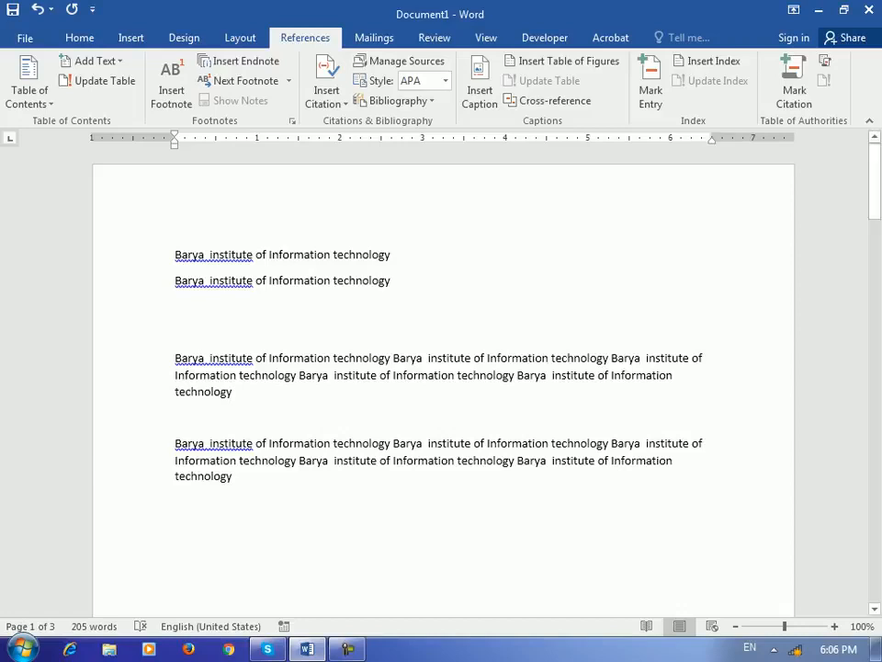
Step: Mark the word 'Information' in the first line as an index entry
{"action": "left_click_drag", "start_coordinate": [256, 255], "coordinate": [335, 255]}
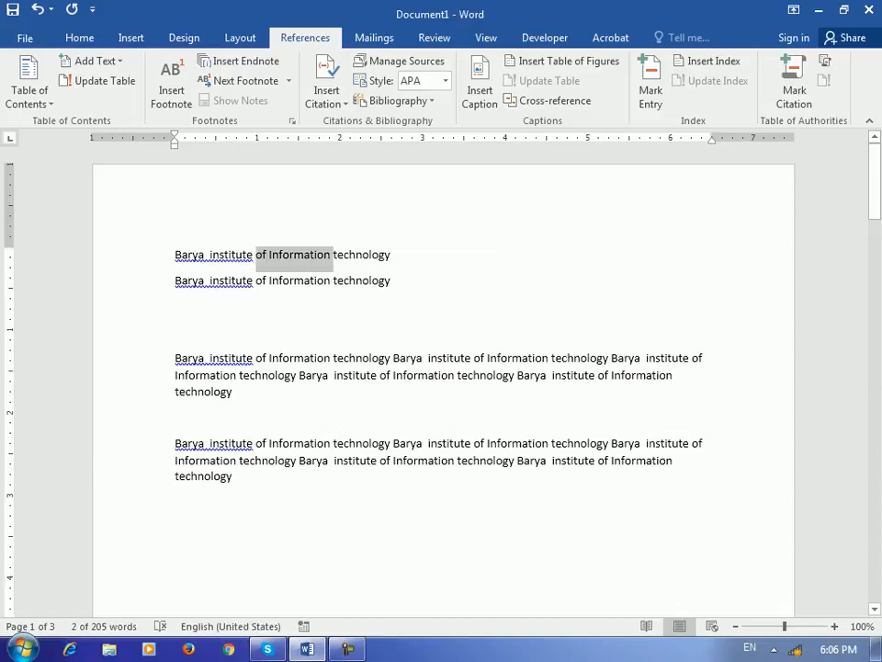
{"action": "left_click", "coordinate": [328, 255]}
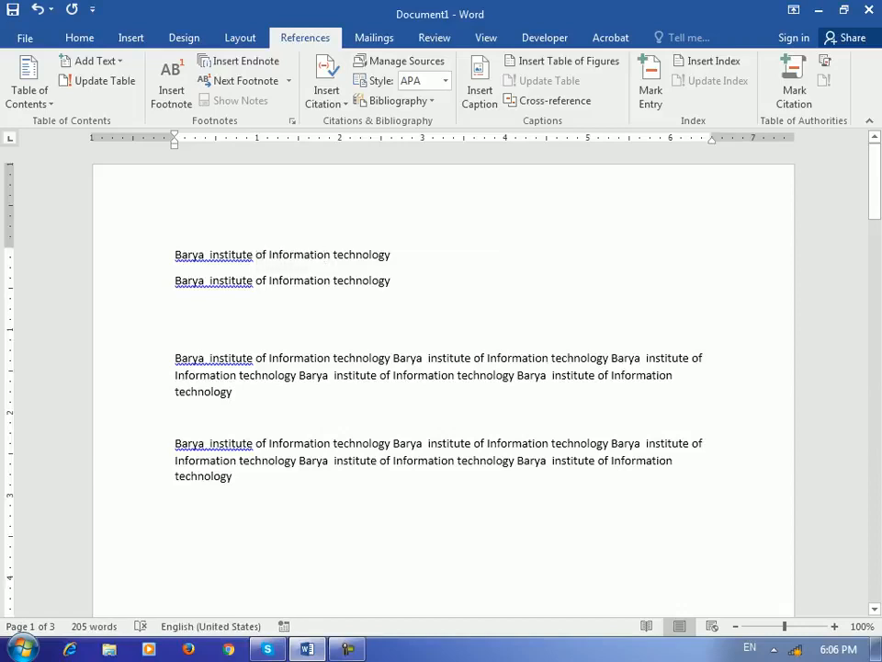
{"action": "left_click_drag", "start_coordinate": [333, 256], "coordinate": [268, 255]}
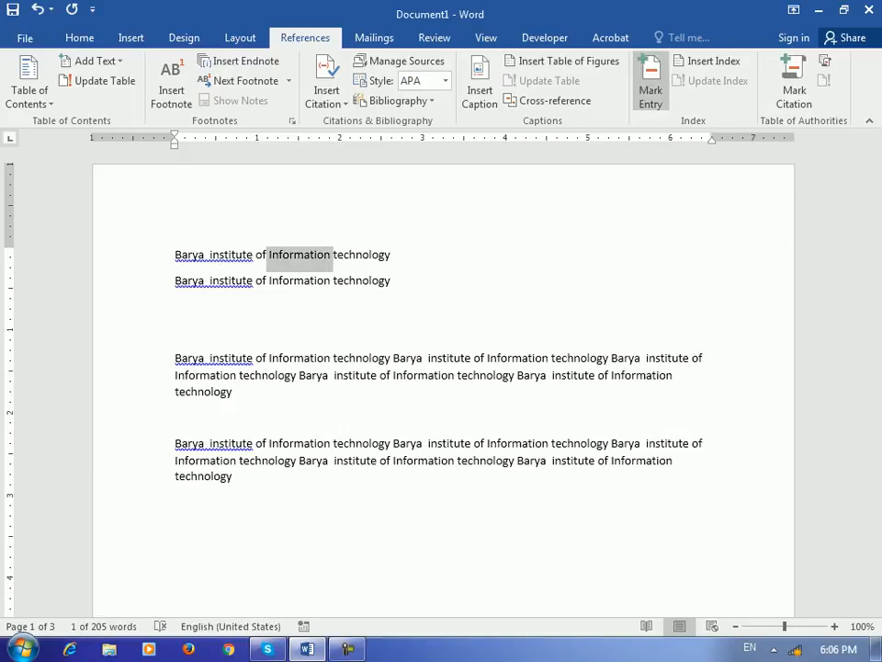
{"action": "left_click", "coordinate": [650, 83]}
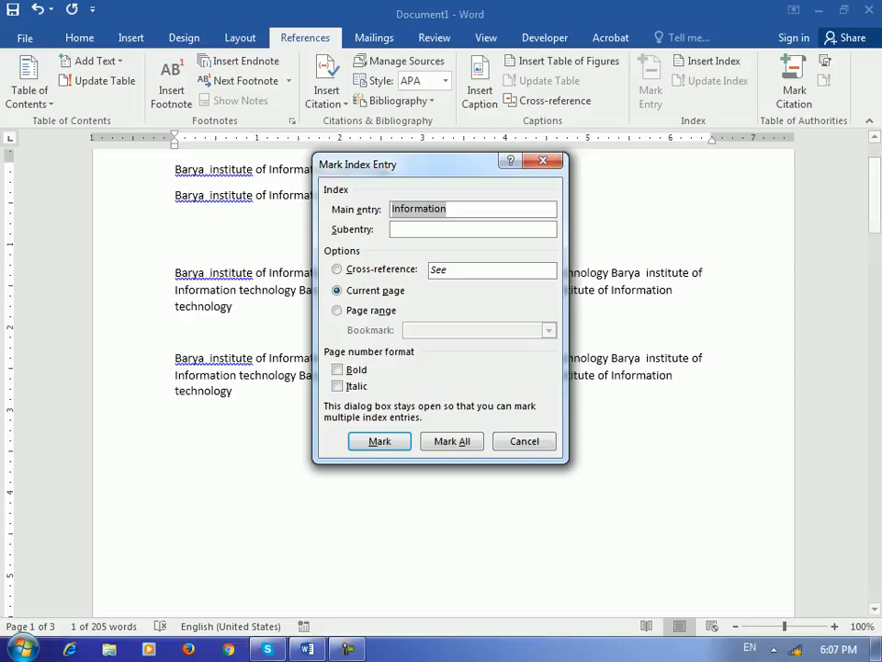
{"action": "left_click", "coordinate": [379, 441]}
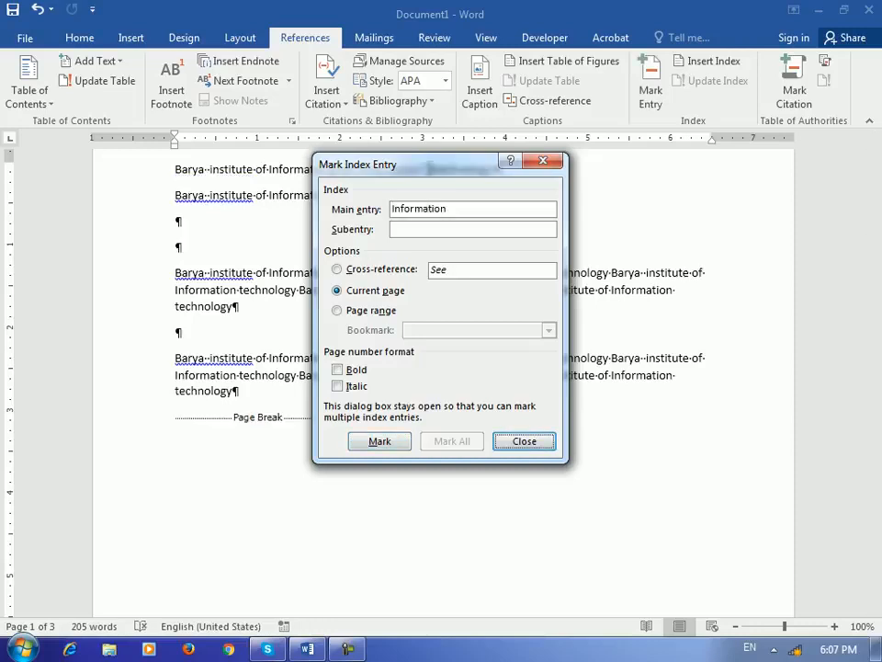
{"action": "left_click", "coordinate": [524, 442]}
{"action": "scroll", "coordinate": [443, 386], "scroll_direction": "up", "scroll_amount": 2}
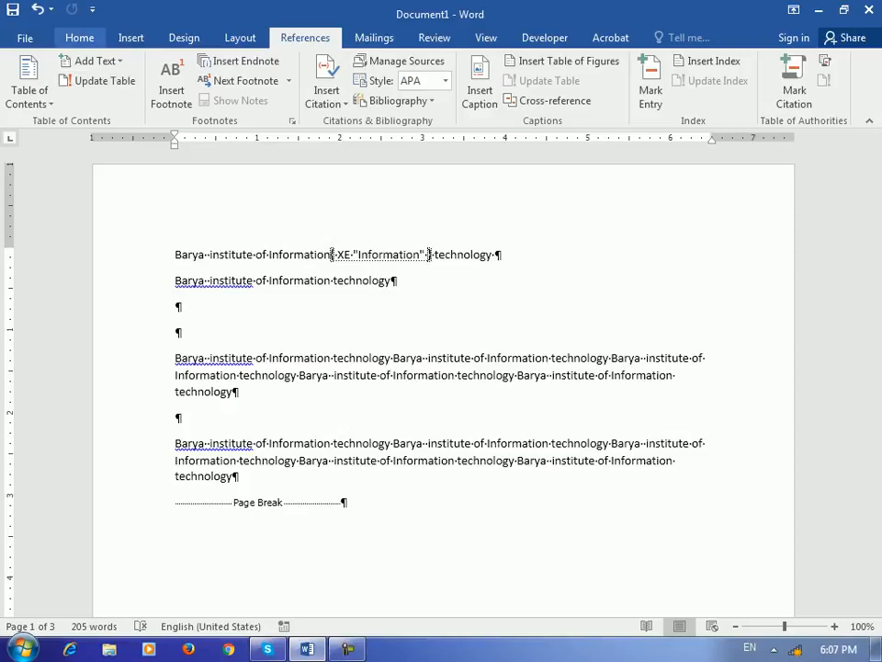
Step: Turn off Show/Hide ¶ so formatting marks are hidden
{"action": "left_click", "coordinate": [79, 38]}
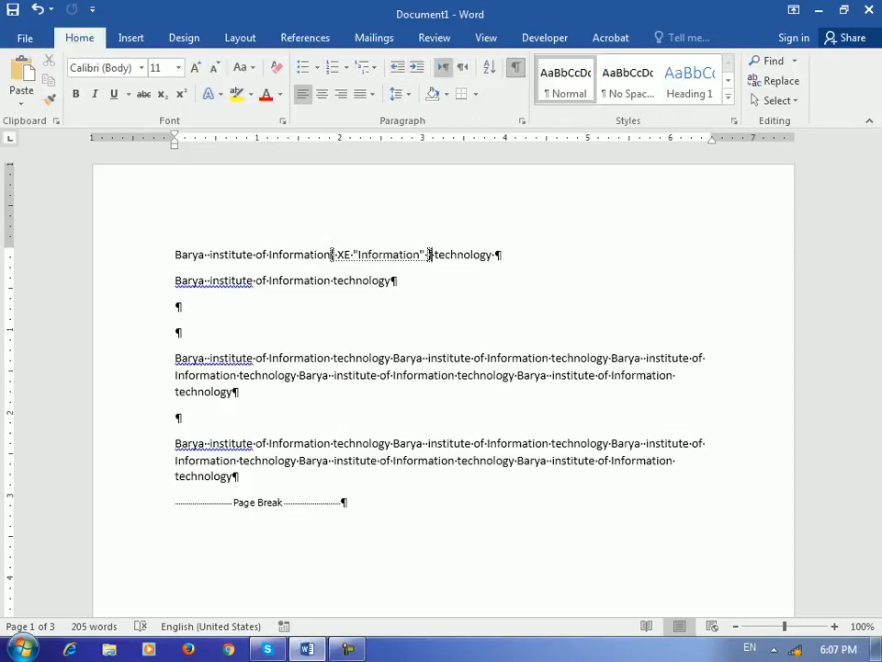
{"action": "left_click", "coordinate": [516, 68]}
{"action": "left_click", "coordinate": [516, 68]}
{"action": "left_click", "coordinate": [515, 67]}
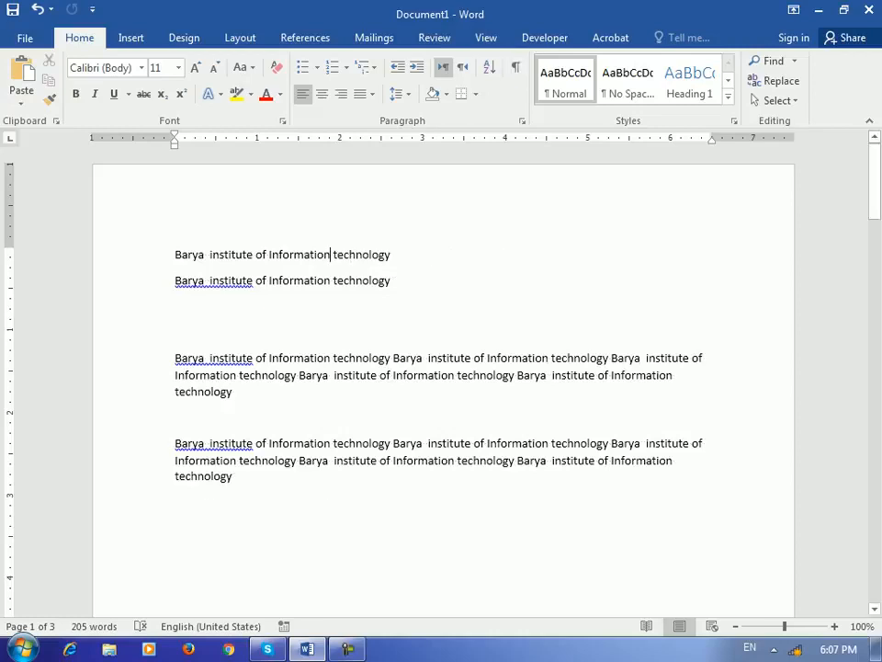
{"action": "scroll", "coordinate": [441, 377], "scroll_direction": "down", "scroll_amount": 14}
Step: Mark the word 'technology' on page 2 as an index entry
{"action": "scroll", "coordinate": [441, 376], "scroll_direction": "down", "scroll_amount": 2}
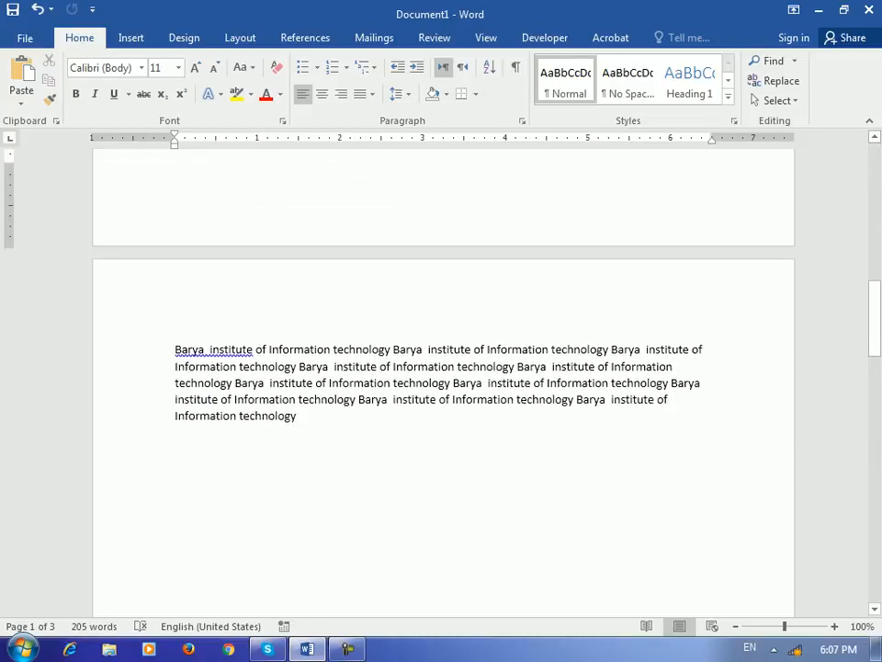
{"action": "left_click_drag", "start_coordinate": [334, 349], "coordinate": [390, 349]}
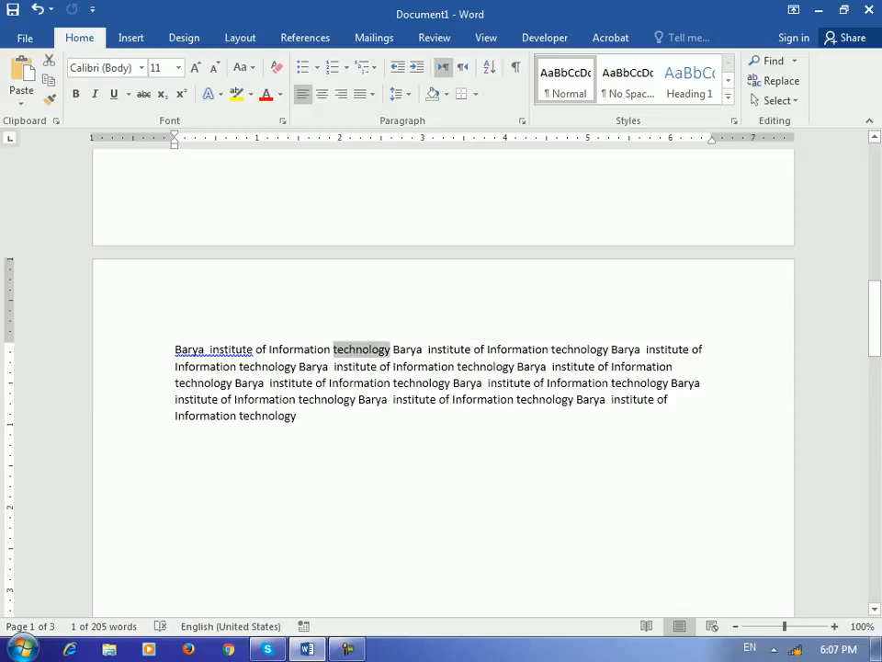
{"action": "left_click", "coordinate": [433, 37]}
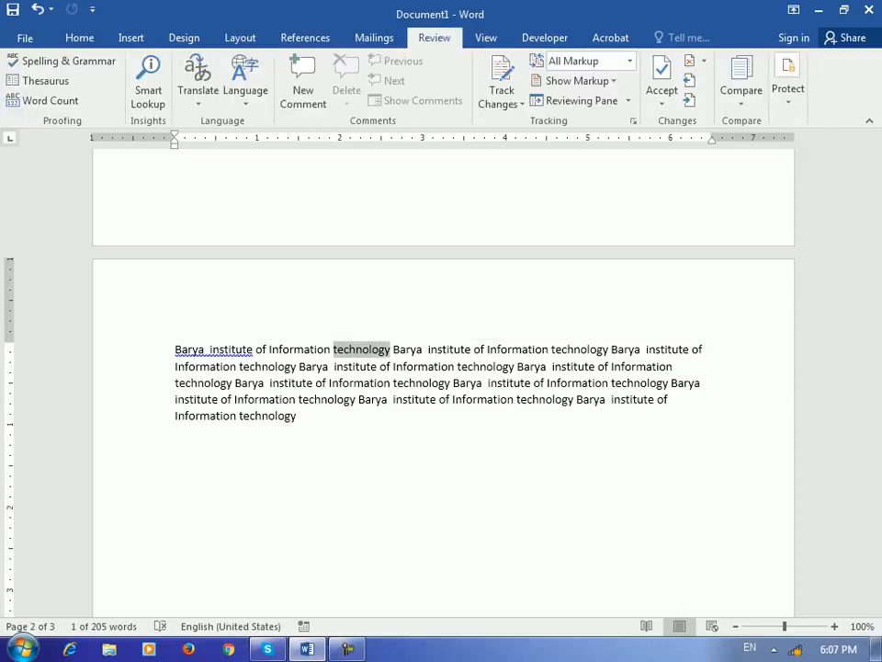
{"action": "left_click", "coordinate": [305, 38]}
{"action": "left_click", "coordinate": [651, 88]}
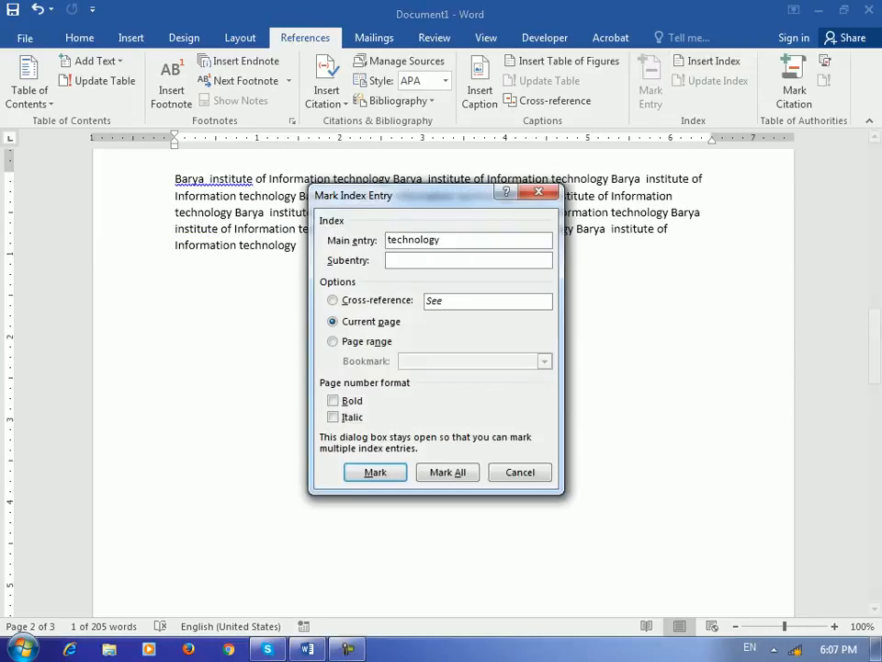
{"action": "key", "text": "Return"}
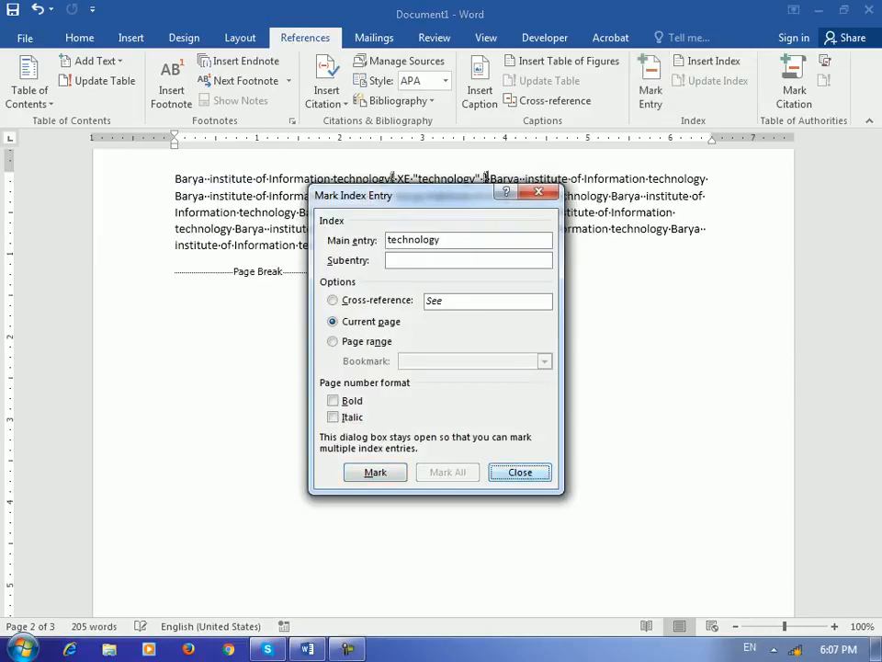
{"action": "key", "text": "Escape"}
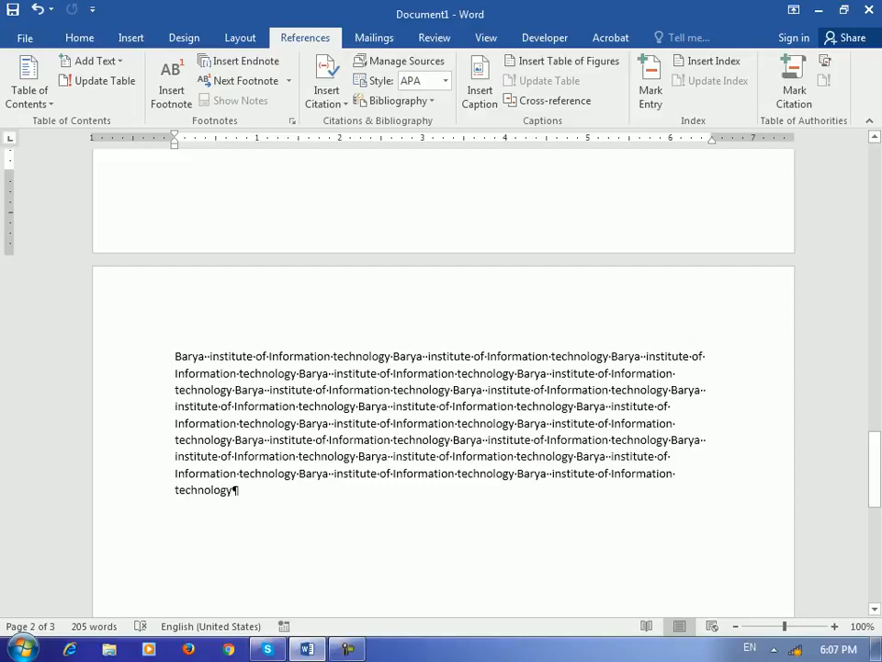
Step: Mark 'institute' on page 3 as an index entry with Alt+Shift+X, then hide formatting marks
{"action": "double_click", "coordinate": [352, 374]}
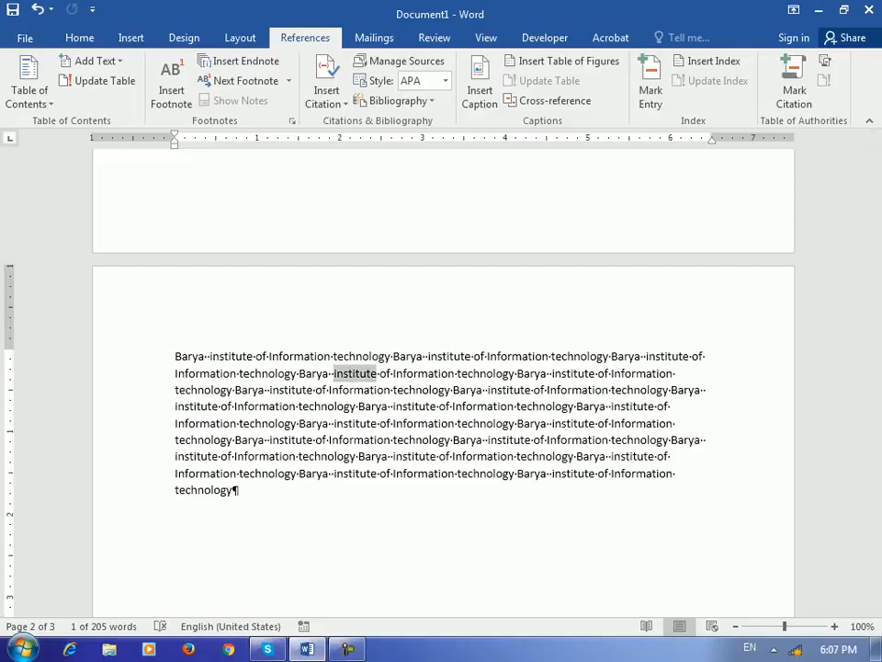
{"action": "key", "text": "alt+shift+x"}
{"action": "key", "text": "Return"}
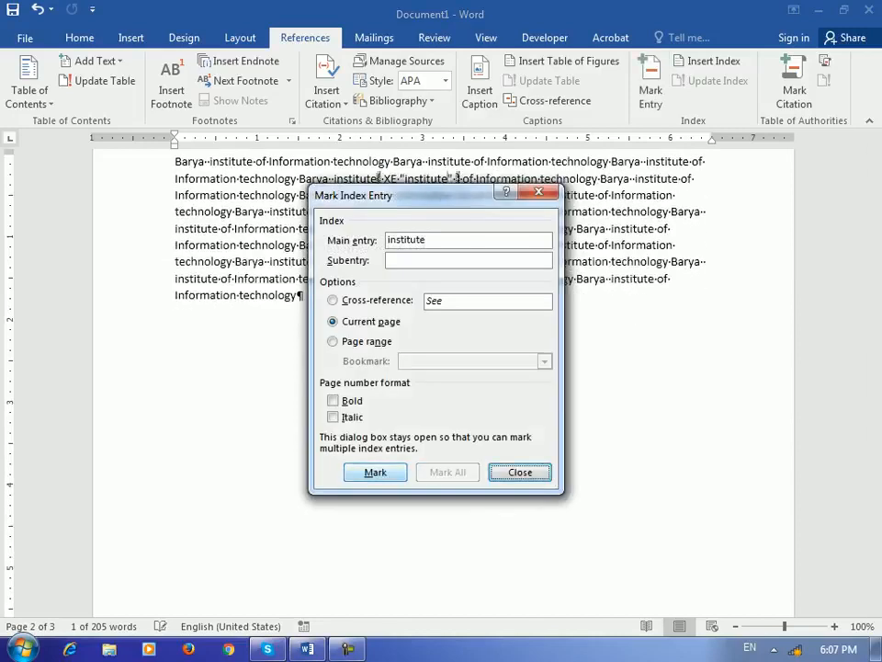
{"action": "left_click", "coordinate": [521, 472]}
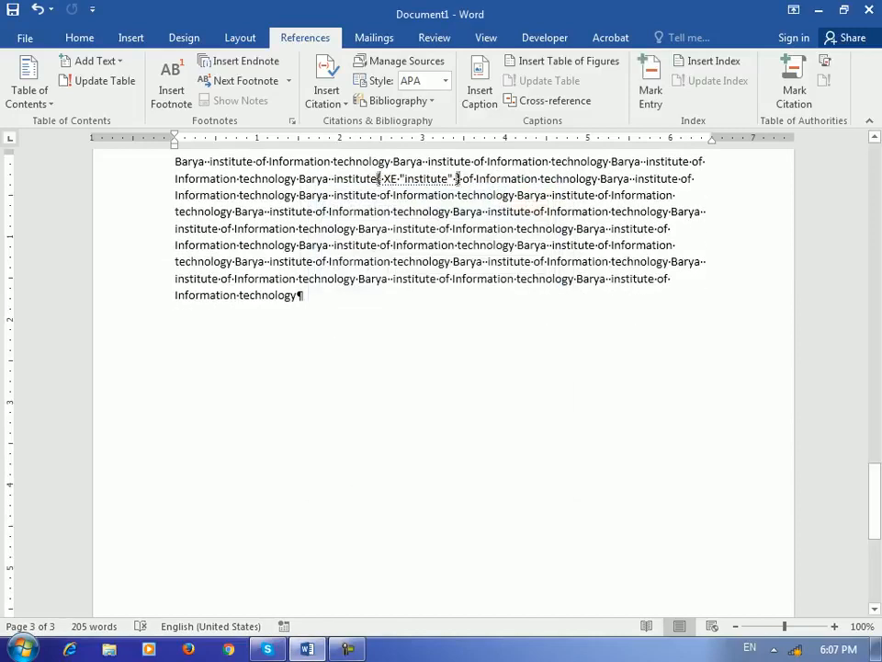
{"action": "left_click_drag", "start_coordinate": [875, 501], "coordinate": [874, 189]}
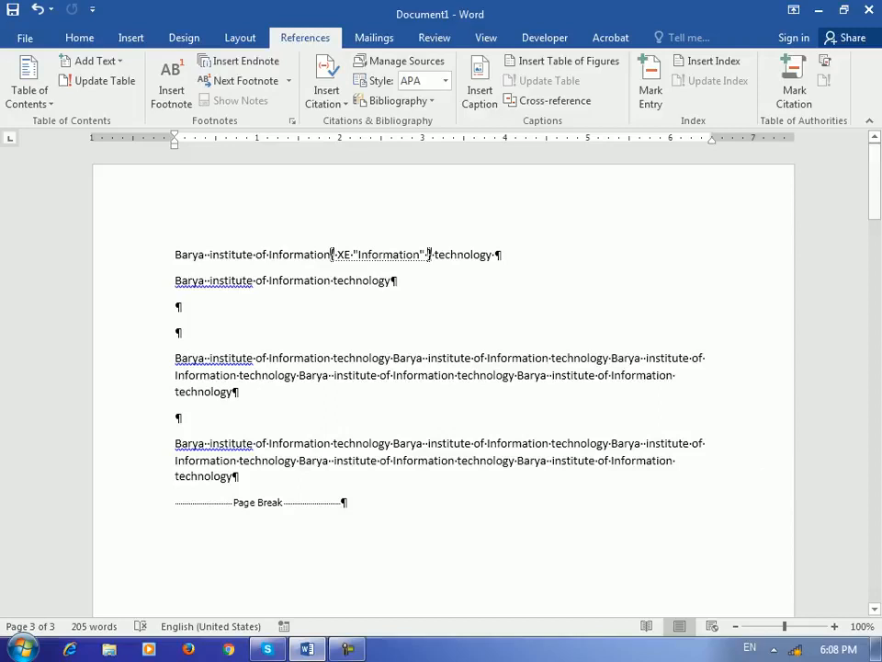
{"action": "left_click", "coordinate": [80, 38]}
{"action": "left_click", "coordinate": [516, 67]}
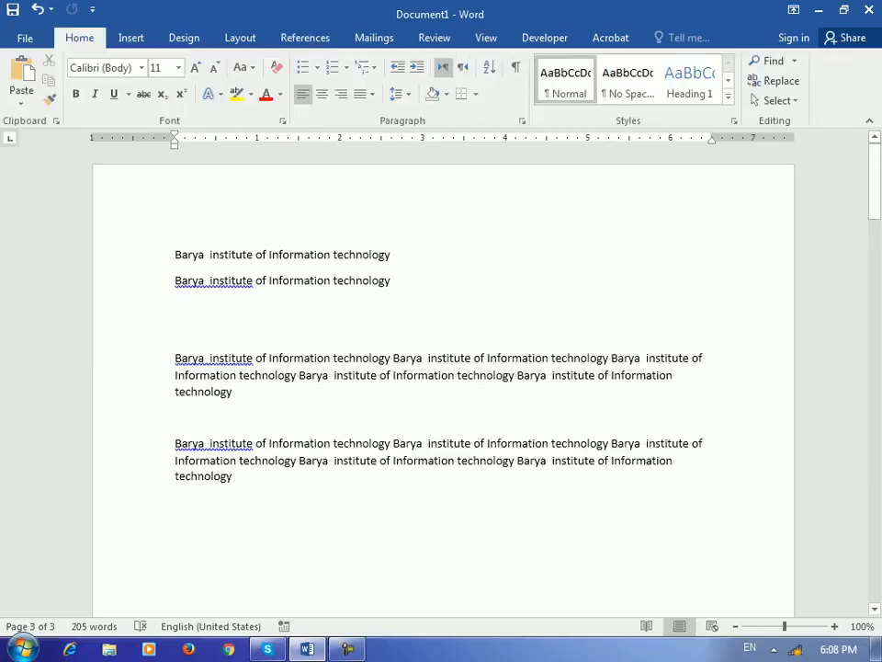
Step: Add a page break after the last paragraph to start a new page
{"action": "scroll", "coordinate": [441, 386], "scroll_direction": "down", "scroll_amount": 15}
{"action": "left_click_drag", "start_coordinate": [874, 319], "coordinate": [875, 508]}
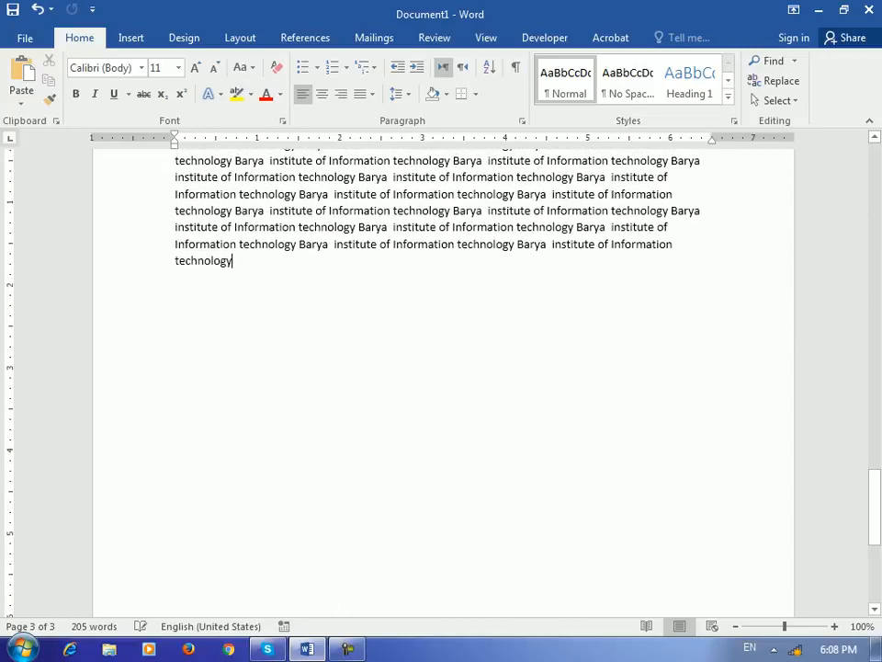
{"action": "key", "text": "ctrl+Return"}
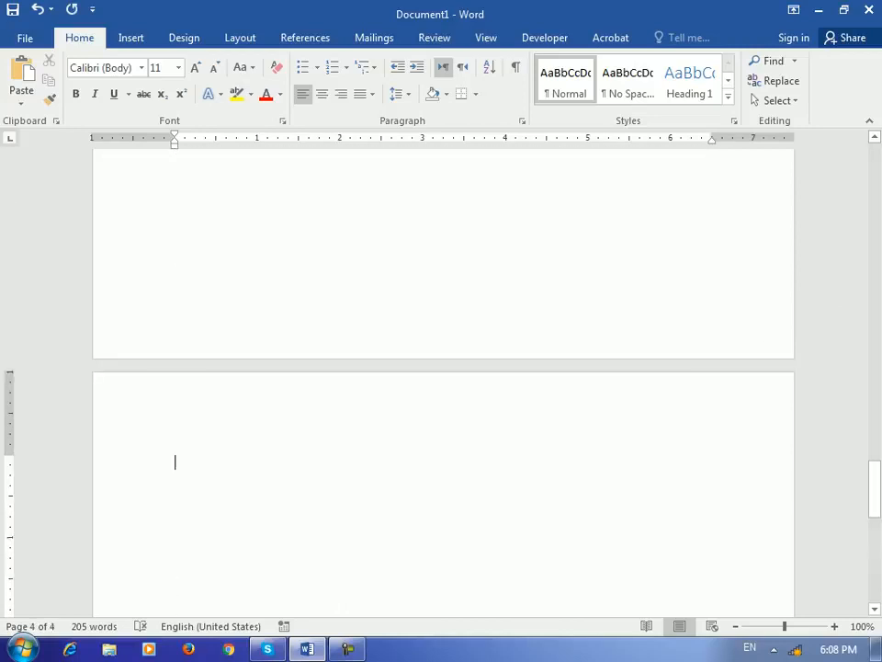
Step: Insert an index with right-aligned page numbers and the dotted tab leader
{"action": "left_click", "coordinate": [305, 37]}
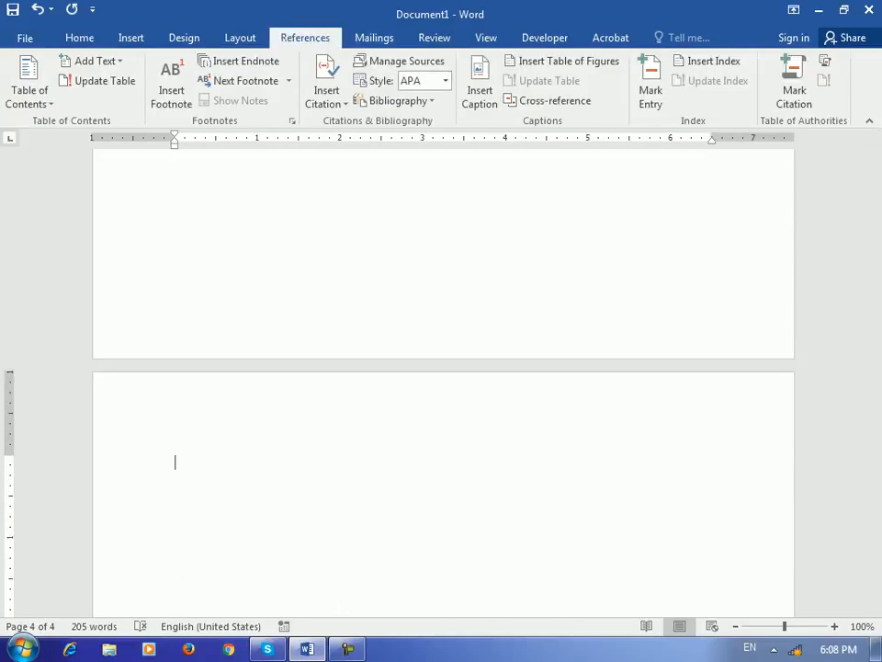
{"action": "left_click", "coordinate": [707, 61]}
{"action": "left_click_drag", "start_coordinate": [496, 93], "coordinate": [449, 134]}
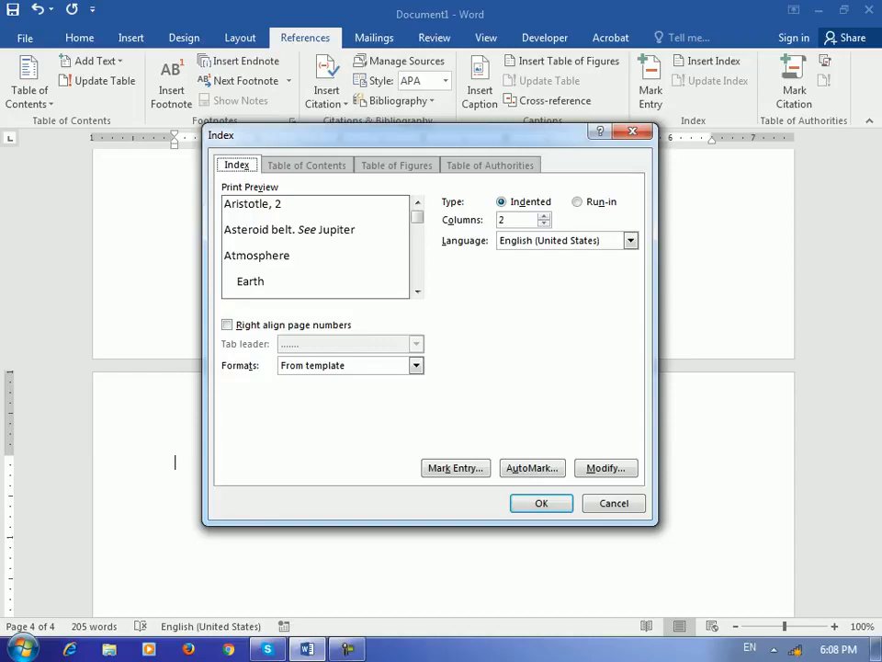
{"action": "left_click_drag", "start_coordinate": [450, 134], "coordinate": [452, 161]}
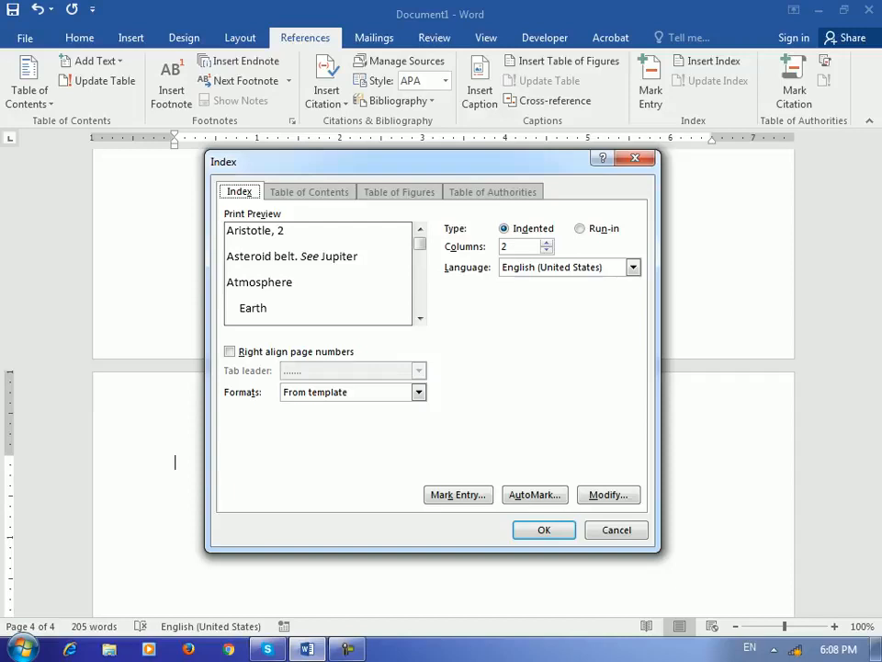
{"action": "key", "text": "alt+r"}
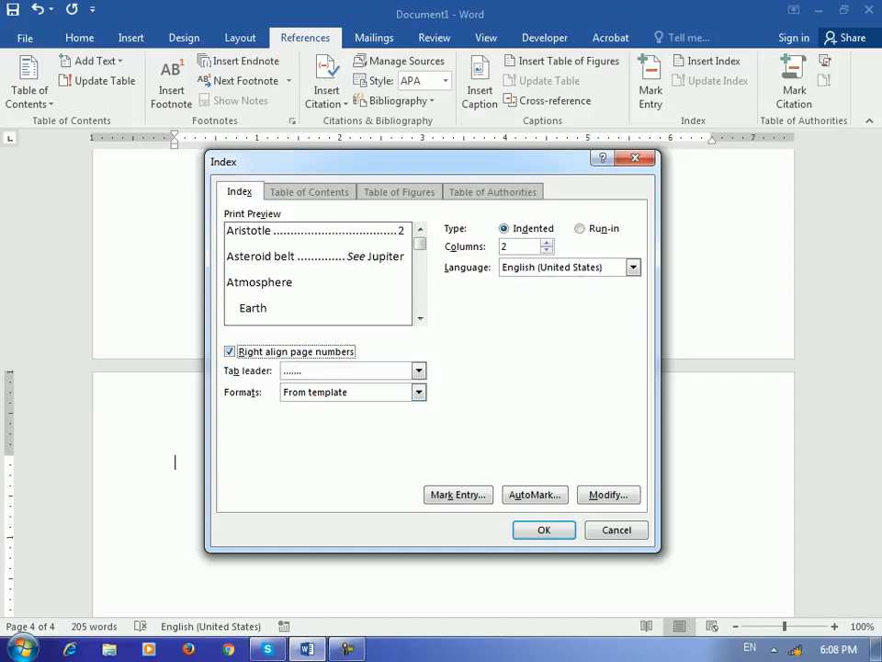
{"action": "key", "text": "Tab"}
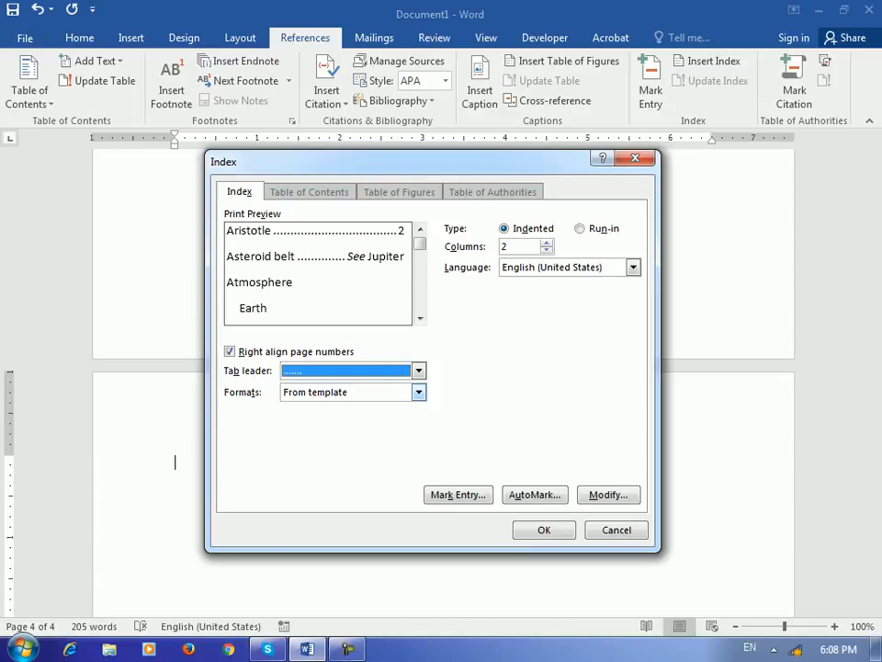
{"action": "key", "text": "Return"}
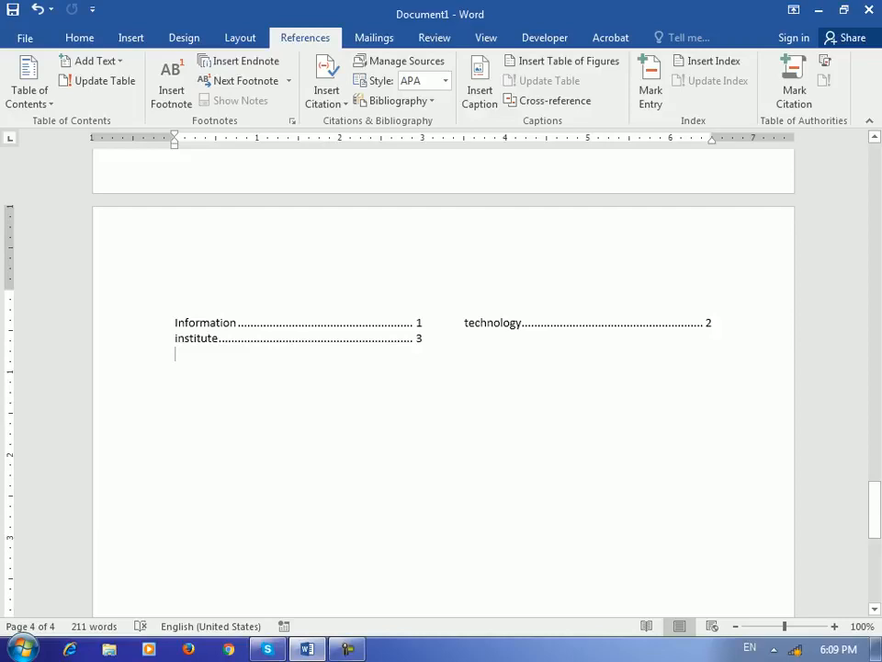
Step: Mark the word 'Barya' in the third paragraph as an index entry
{"action": "left_click_drag", "start_coordinate": [875, 513], "coordinate": [875, 175]}
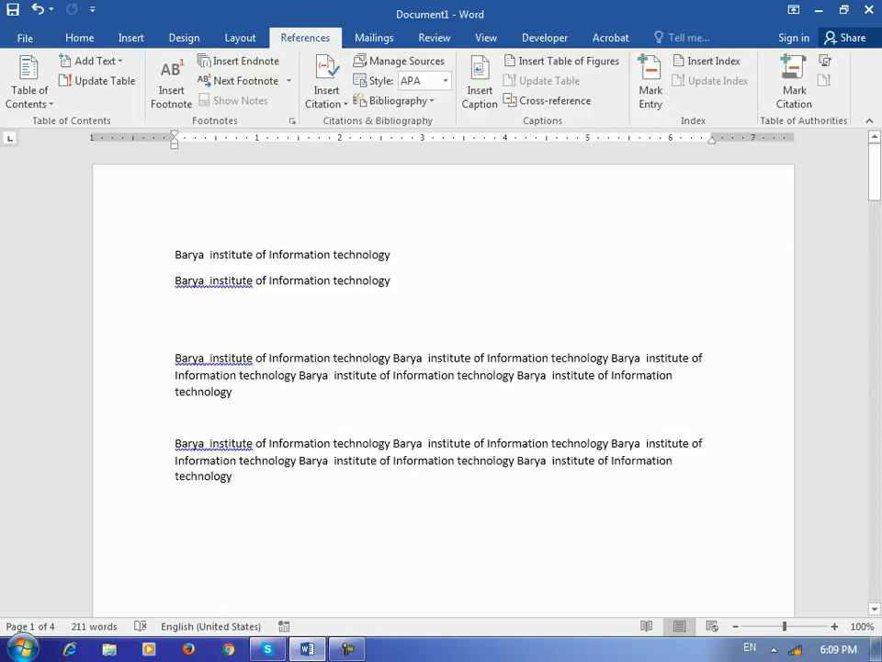
{"action": "left_click_drag", "start_coordinate": [618, 358], "coordinate": [641, 357]}
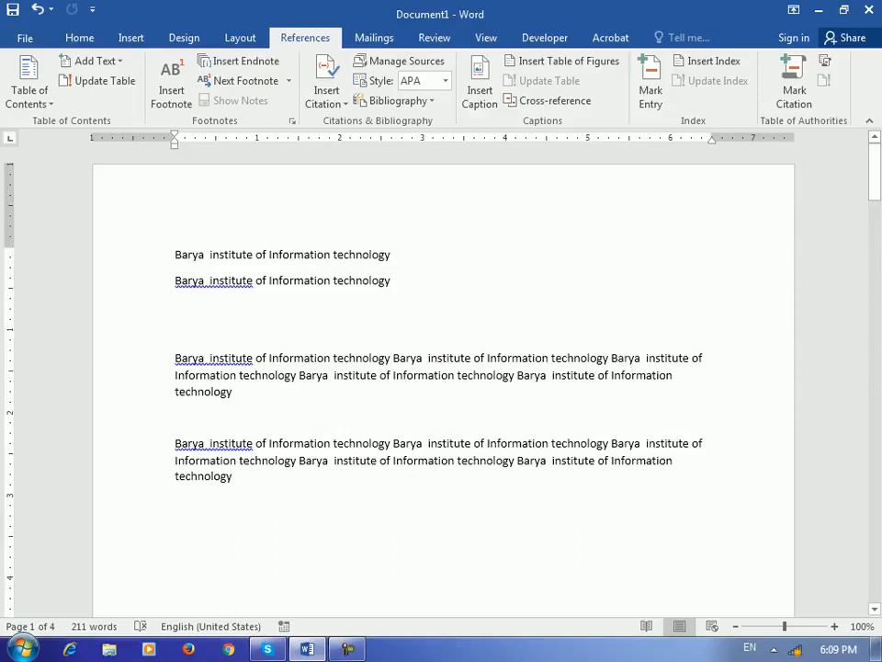
{"action": "double_click", "coordinate": [626, 357]}
{"action": "left_click", "coordinate": [651, 90]}
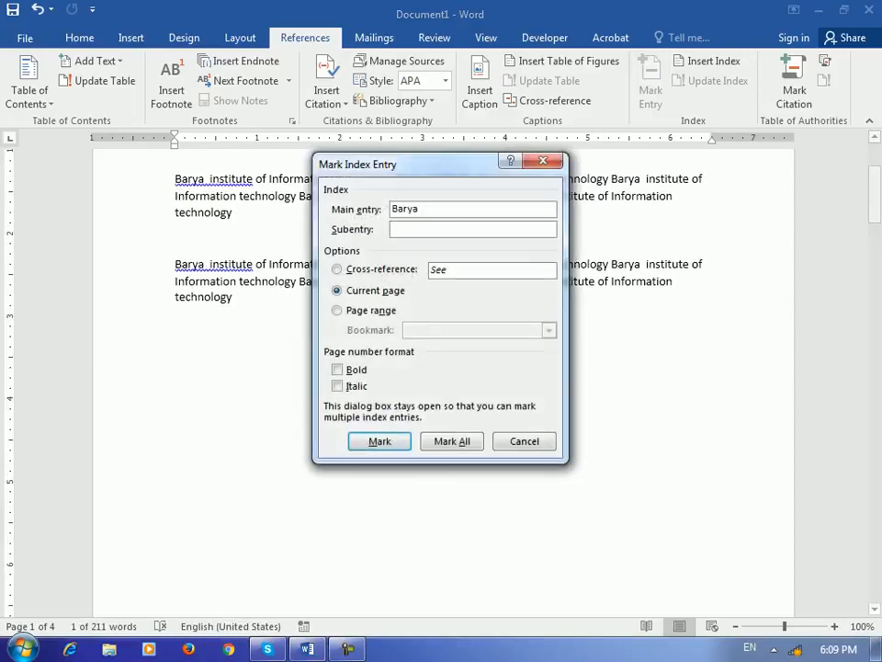
{"action": "key", "text": "Return"}
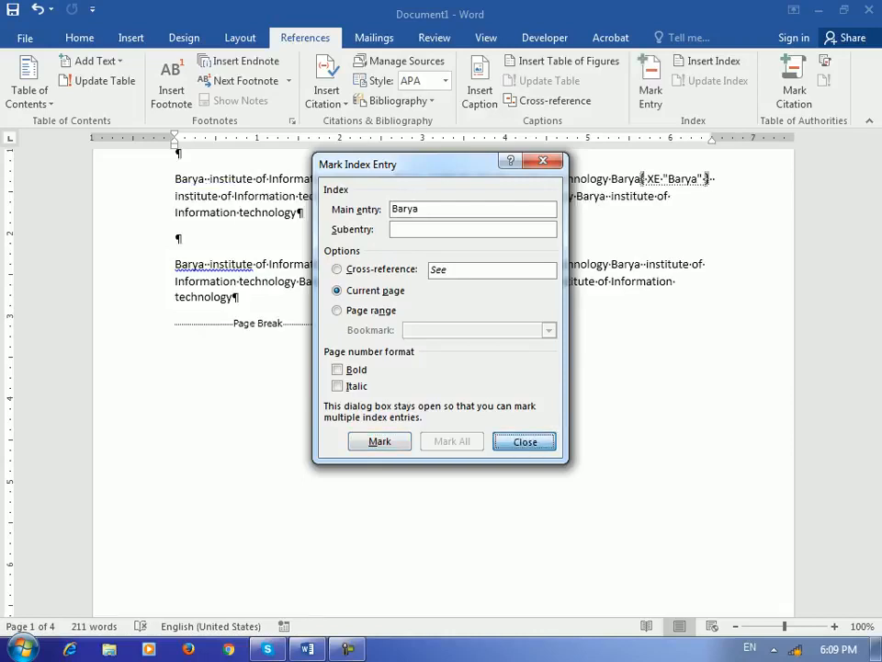
{"action": "key", "text": "Escape"}
Step: Update the index so it lists Barya, then hide the formatting marks
{"action": "mouse_move", "coordinate": [874, 174]}
{"action": "left_mouse_down"}
{"action": "mouse_move", "coordinate": [874, 531]}
{"action": "mouse_move", "coordinate": [873, 507]}
{"action": "left_mouse_up"}
{"action": "left_click", "coordinate": [715, 330]}
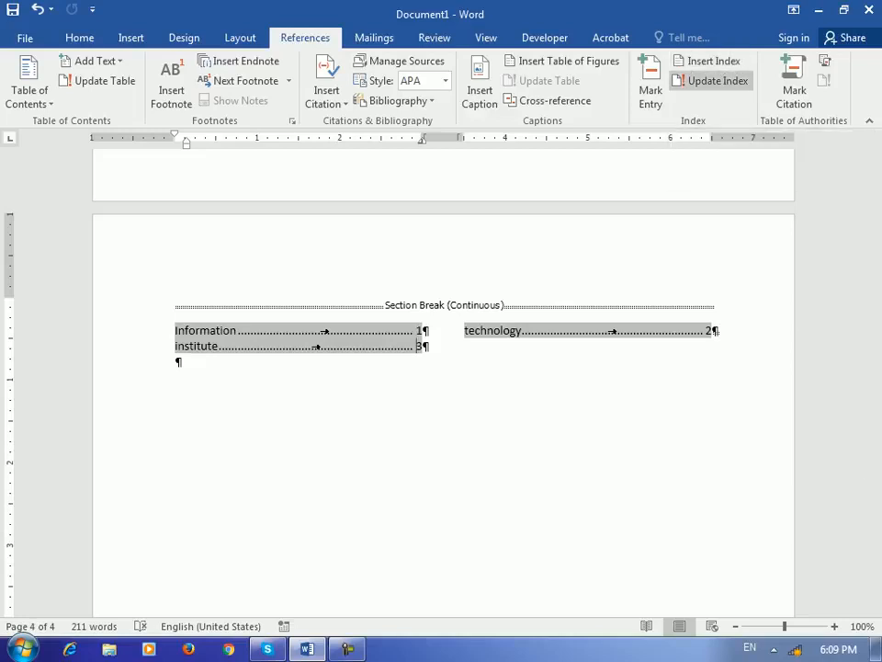
{"action": "left_click", "coordinate": [709, 81]}
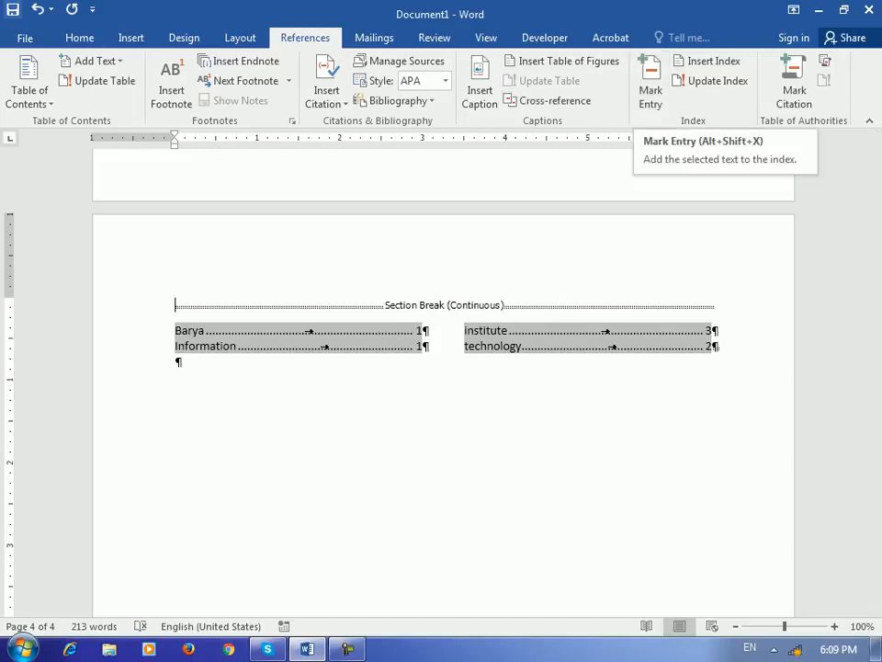
{"action": "left_click", "coordinate": [79, 38]}
{"action": "key", "text": "ctrl+shift+8"}
{"action": "scroll", "coordinate": [656, 404], "scroll_direction": "up", "scroll_amount": 5}
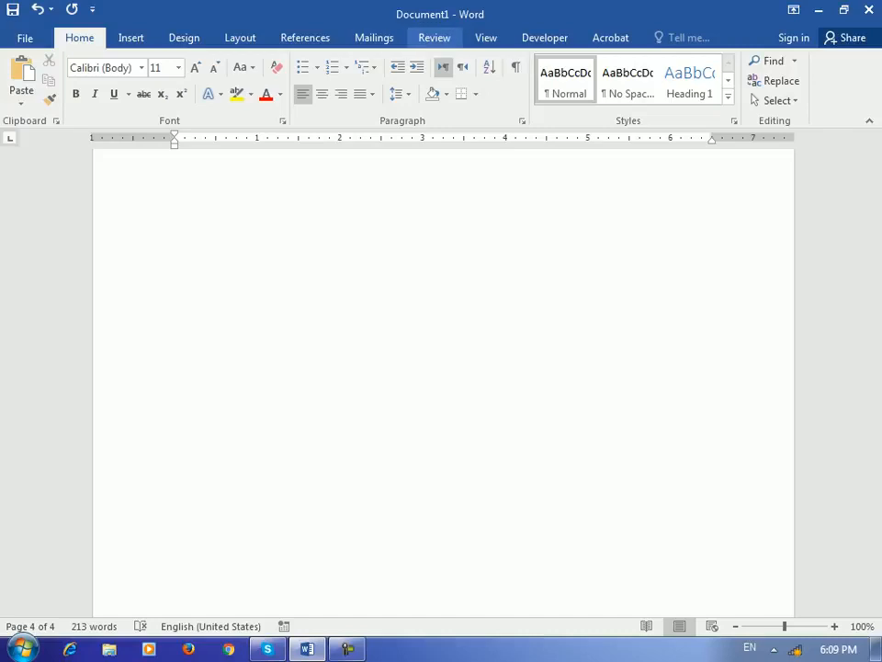
Step: Insert a page break below the last paragraph, then undo it
{"action": "left_click", "coordinate": [305, 37]}
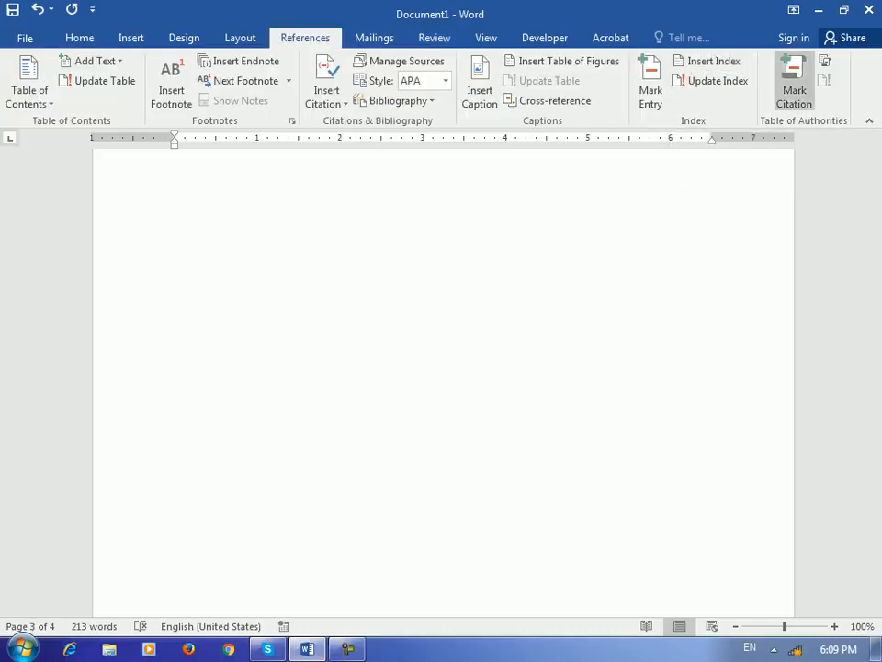
{"action": "left_click_drag", "start_coordinate": [875, 459], "coordinate": [875, 172]}
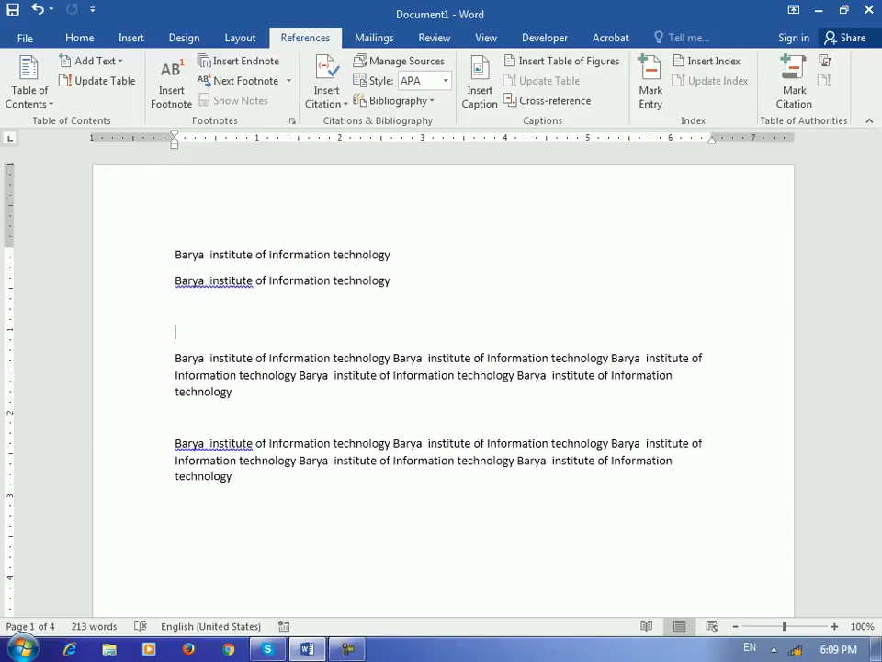
{"action": "left_click", "coordinate": [340, 502]}
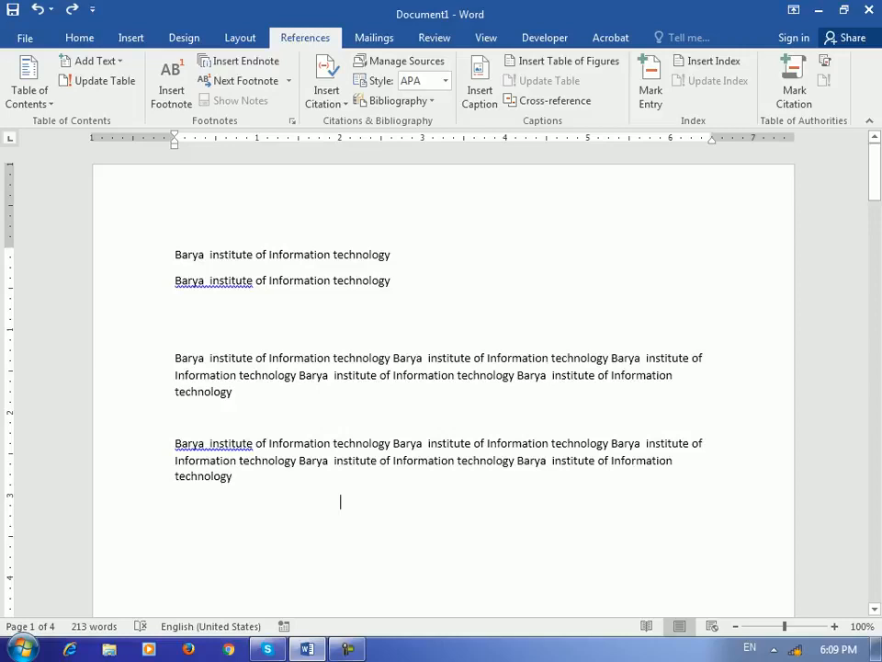
{"action": "key", "text": "ctrl+Return"}
{"action": "key", "text": "ctrl+z"}
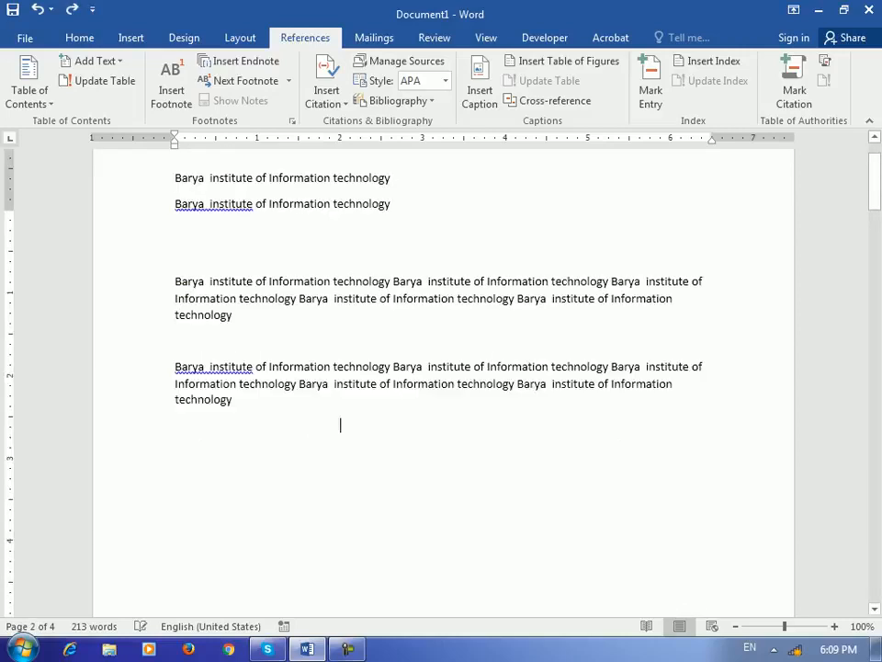
Step: Start a new source from Insert Citation with Book as the type, then cancel it
{"action": "scroll", "coordinate": [443, 382], "scroll_direction": "up", "scroll_amount": 3}
{"action": "left_click", "coordinate": [327, 85]}
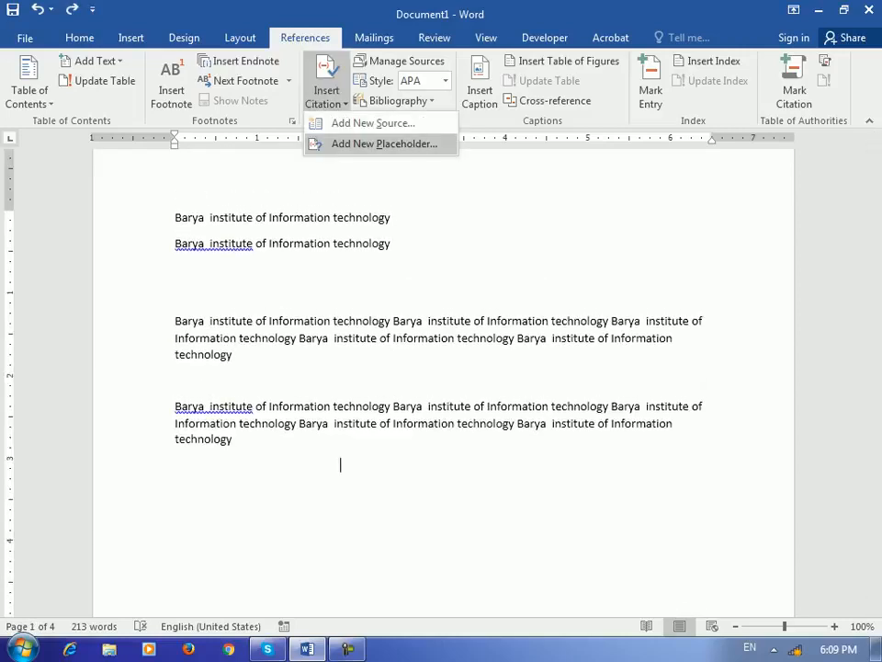
{"action": "left_click", "coordinate": [373, 123]}
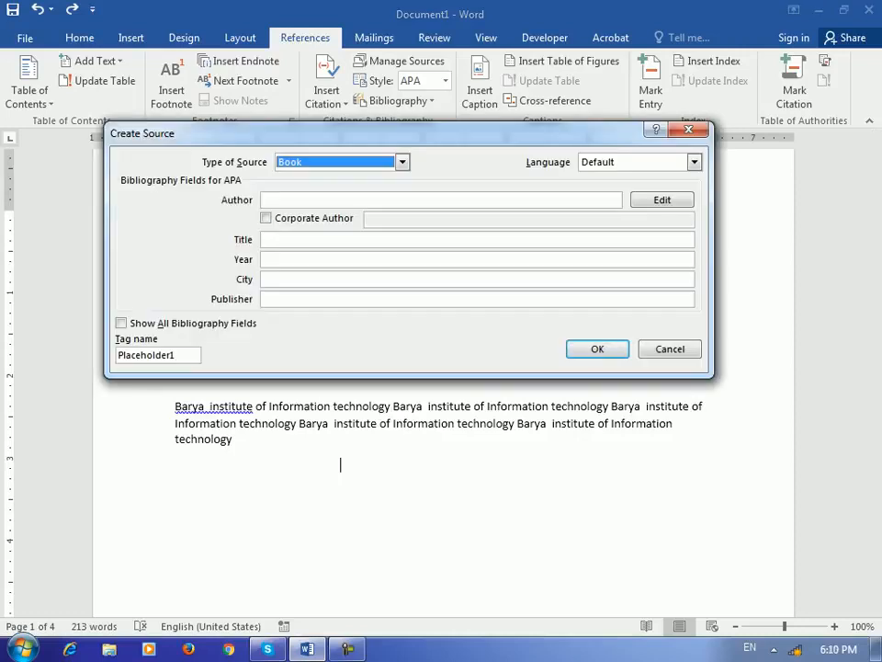
{"action": "left_click", "coordinate": [403, 162]}
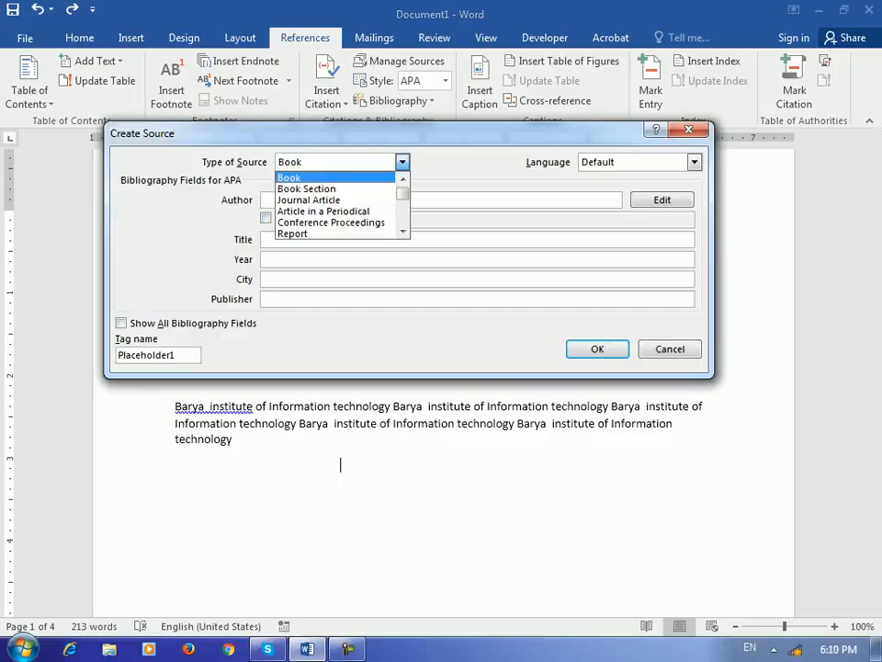
{"action": "left_click", "coordinate": [317, 177]}
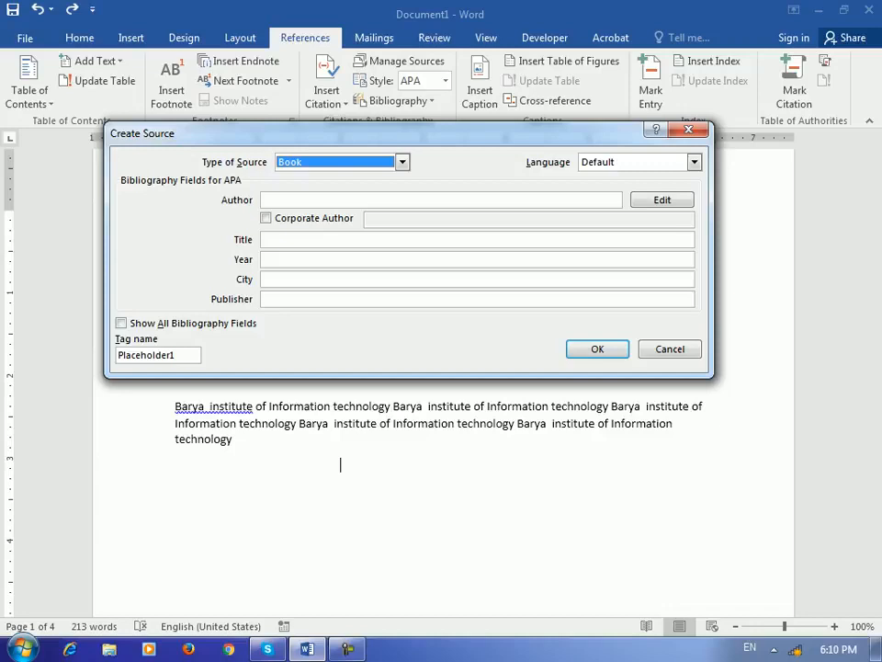
{"action": "left_click", "coordinate": [670, 349]}
Step: In Manage Sources, copy CIT Note and Windows Report from the Master List to the Current List
{"action": "left_click", "coordinate": [400, 61]}
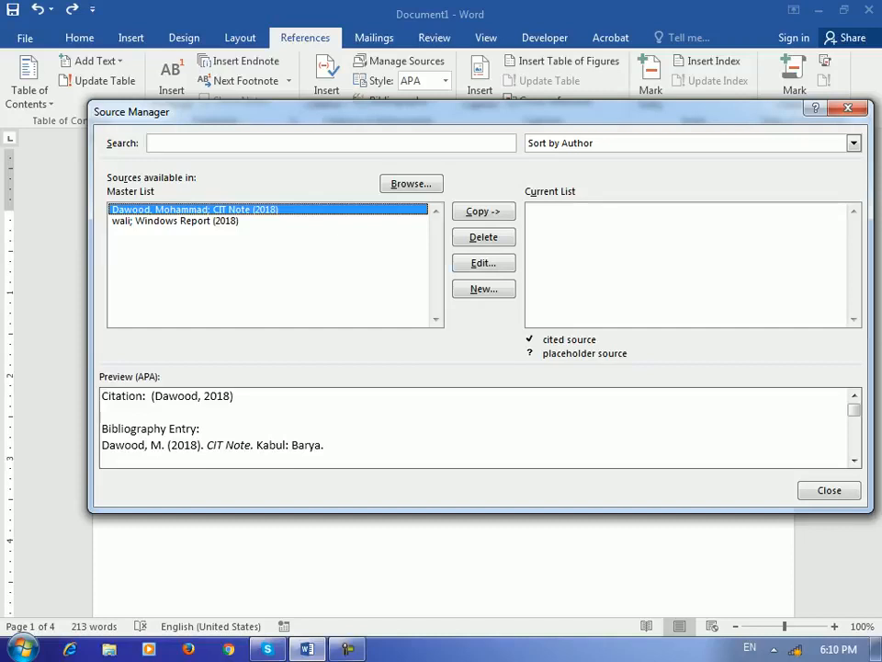
{"action": "left_click", "coordinate": [483, 211]}
{"action": "left_click", "coordinate": [176, 222]}
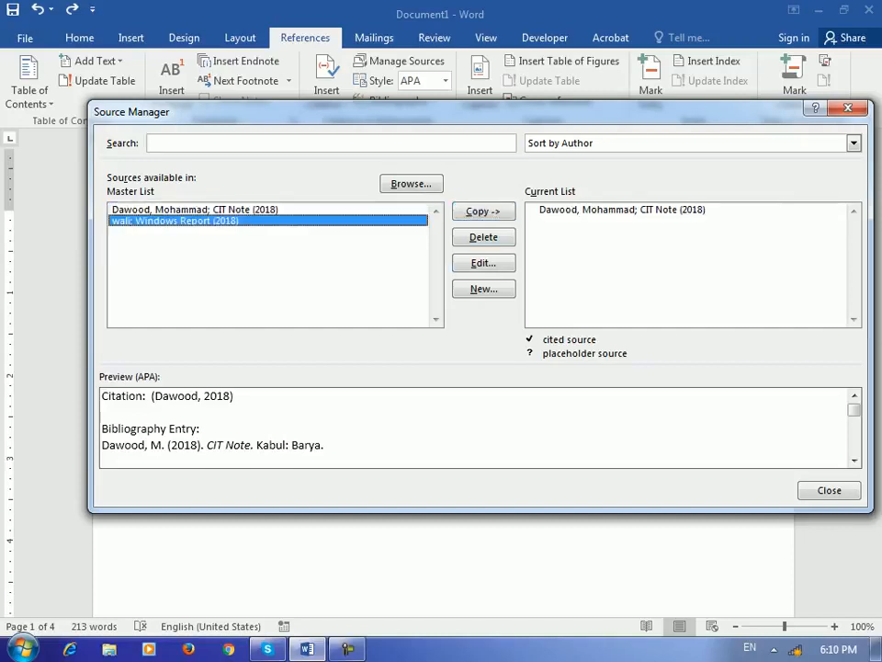
{"action": "left_click", "coordinate": [483, 211]}
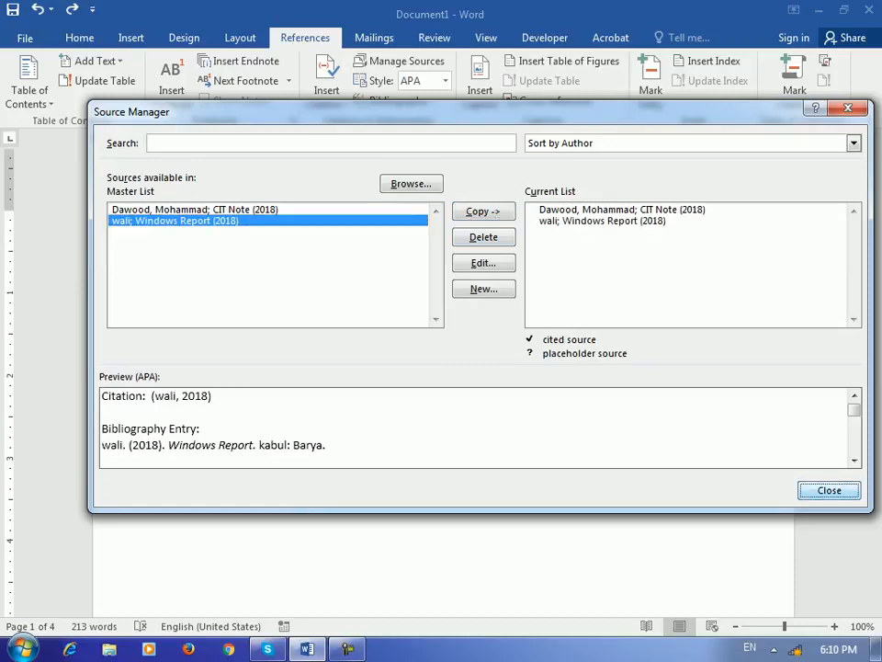
{"action": "left_click", "coordinate": [830, 490]}
{"action": "left_click", "coordinate": [327, 92]}
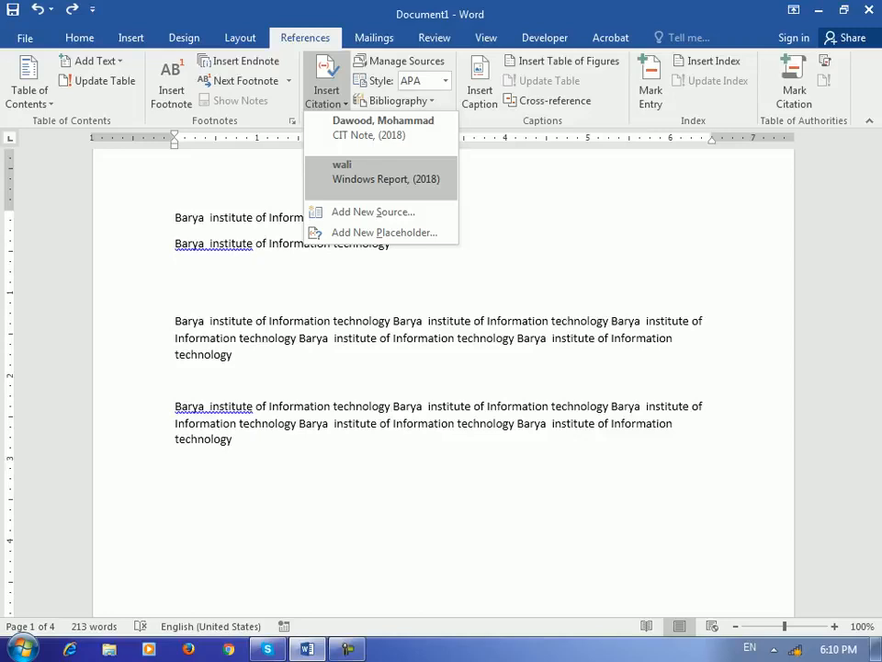
Step: Insert a citation to the CIT Note source
{"action": "left_click", "coordinate": [341, 465]}
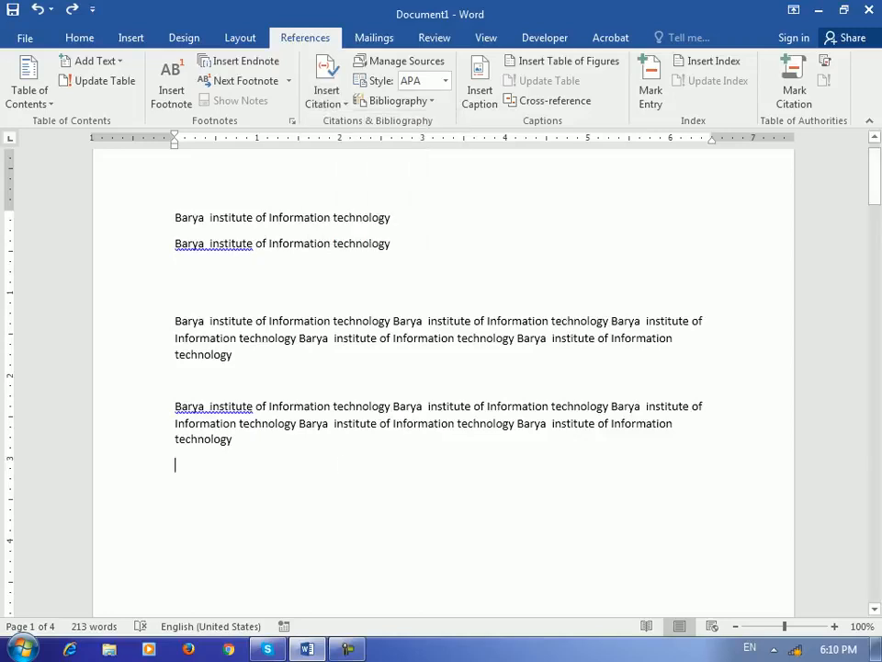
{"action": "left_click", "coordinate": [327, 92]}
{"action": "left_click", "coordinate": [367, 125]}
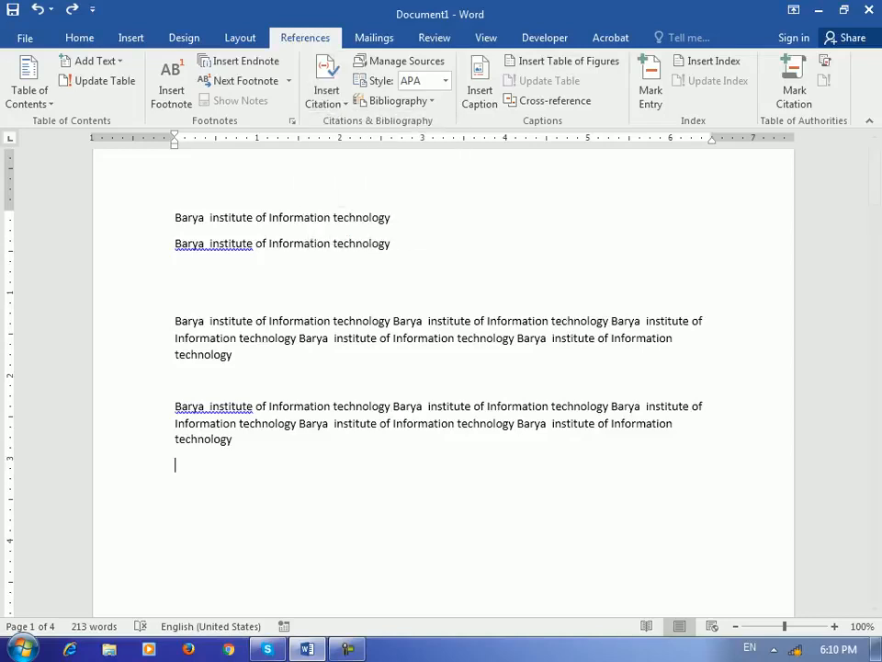
{"action": "scroll", "coordinate": [441, 377], "scroll_direction": "down", "scroll_amount": 15}
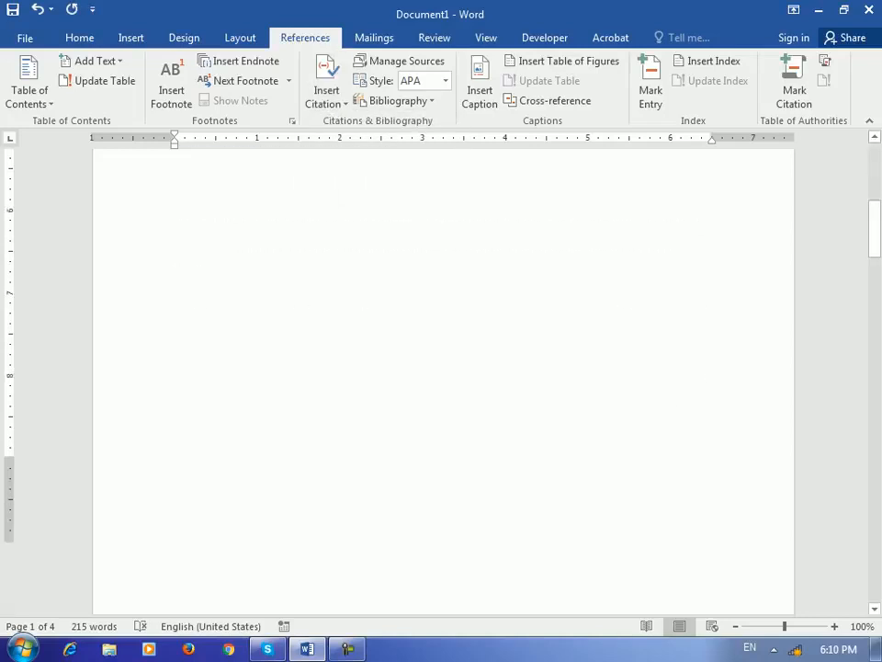
{"action": "scroll", "coordinate": [441, 377], "scroll_direction": "down", "scroll_amount": 15}
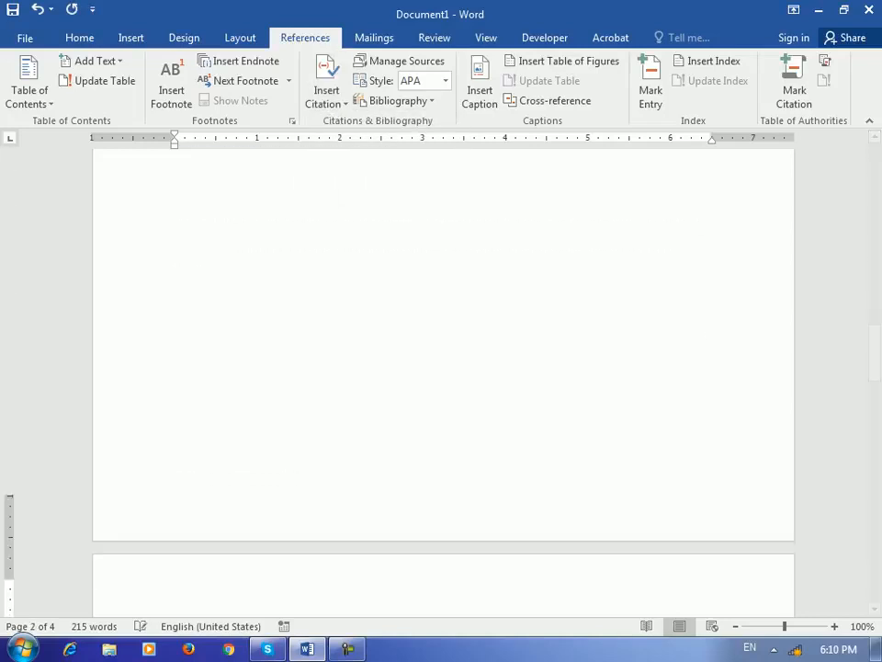
{"action": "scroll", "coordinate": [441, 377], "scroll_direction": "up", "scroll_amount": 15}
Step: Insert a Windows Report citation and another CIT Note citation
{"action": "left_click", "coordinate": [327, 92]}
{"action": "left_click", "coordinate": [386, 170]}
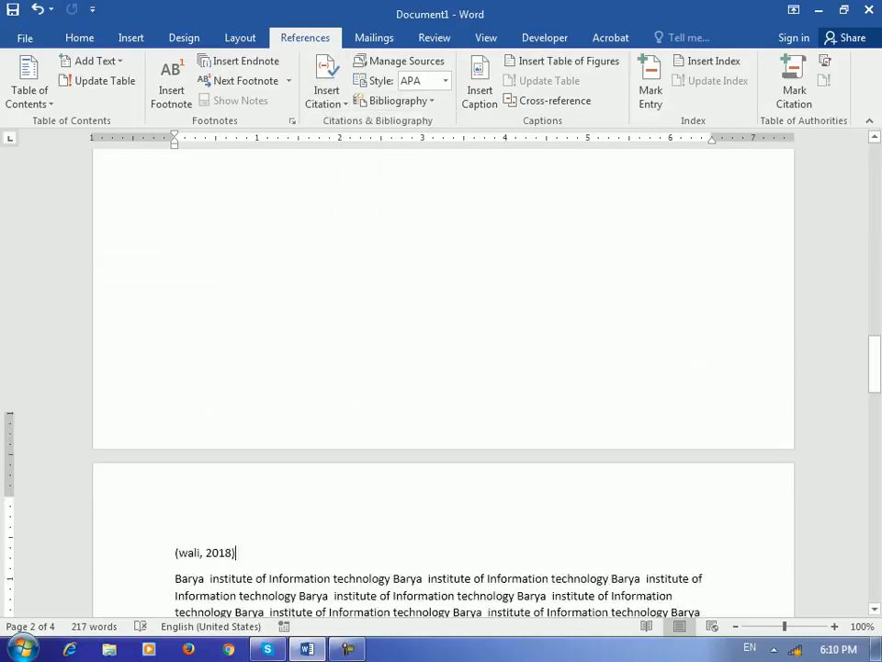
{"action": "scroll", "coordinate": [441, 377], "scroll_direction": "up", "scroll_amount": 15}
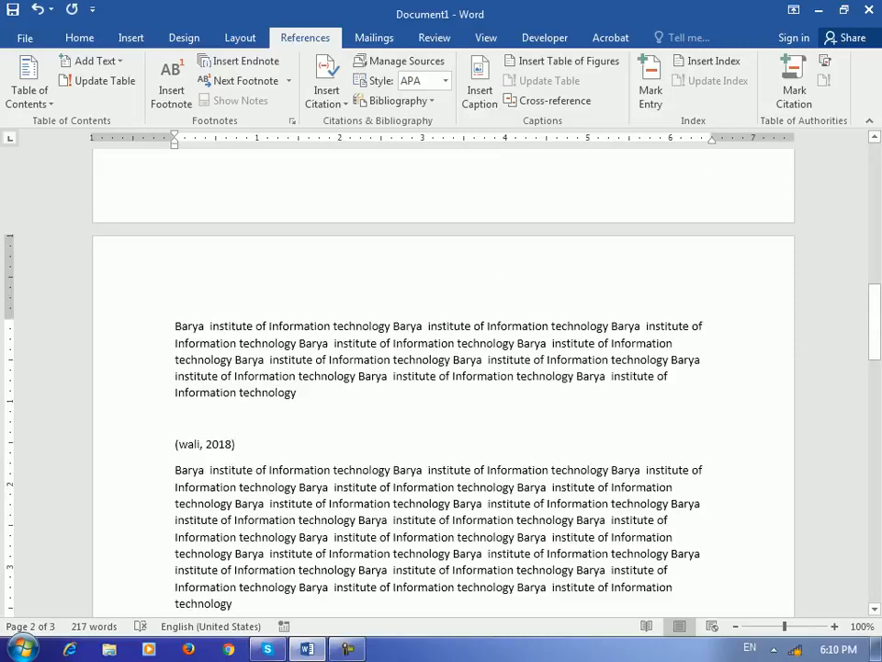
{"action": "left_click", "coordinate": [326, 92]}
{"action": "left_click", "coordinate": [383, 129]}
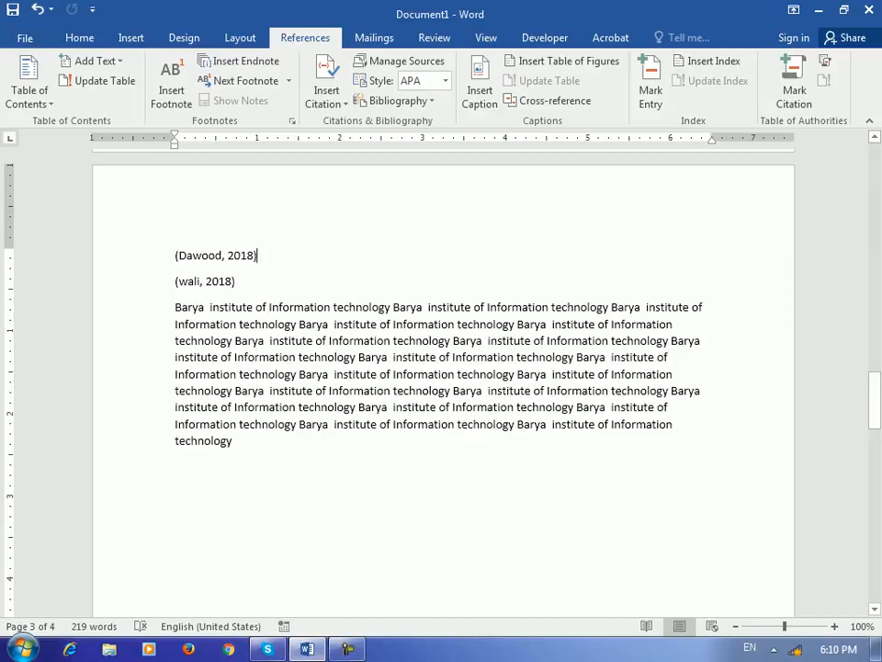
{"action": "scroll", "coordinate": [441, 368], "scroll_direction": "up", "scroll_amount": 15}
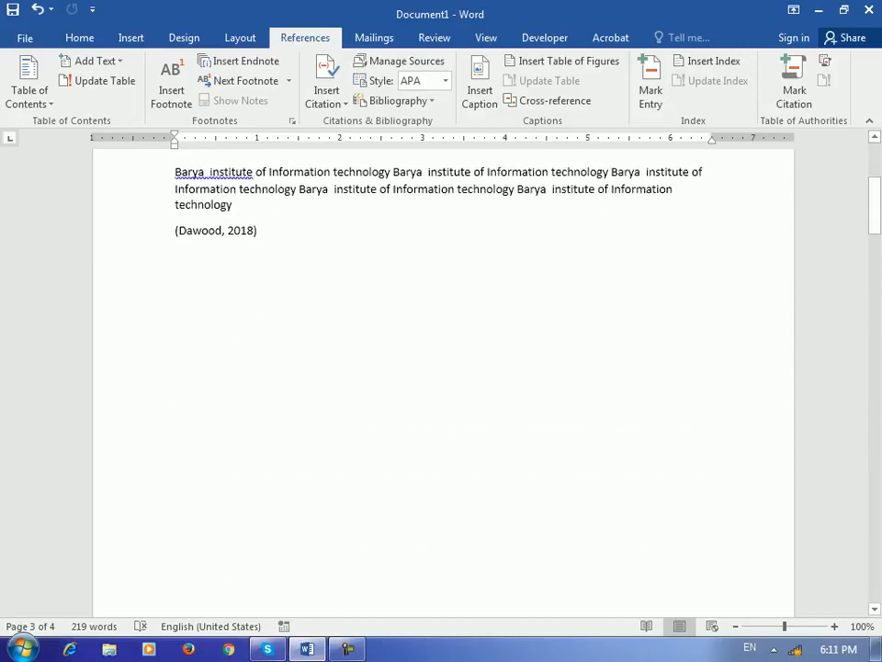
{"action": "scroll", "coordinate": [441, 368], "scroll_direction": "up", "scroll_amount": 2}
Step: Select (Dawood, 2018) and mark it as a Cases citation using Alt+Shift+I
{"action": "key", "text": "shift+Home"}
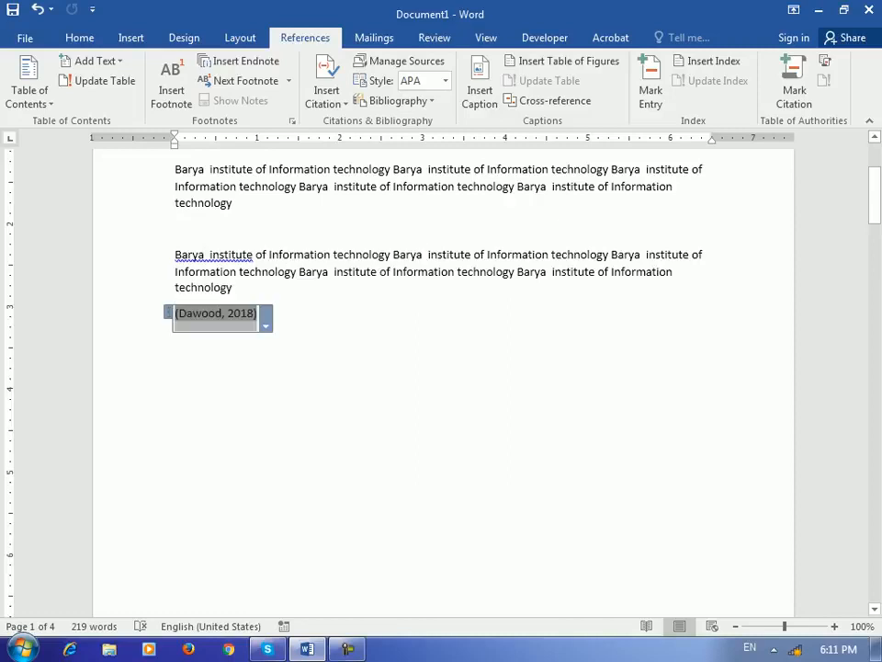
{"action": "key", "text": "alt+shift+i"}
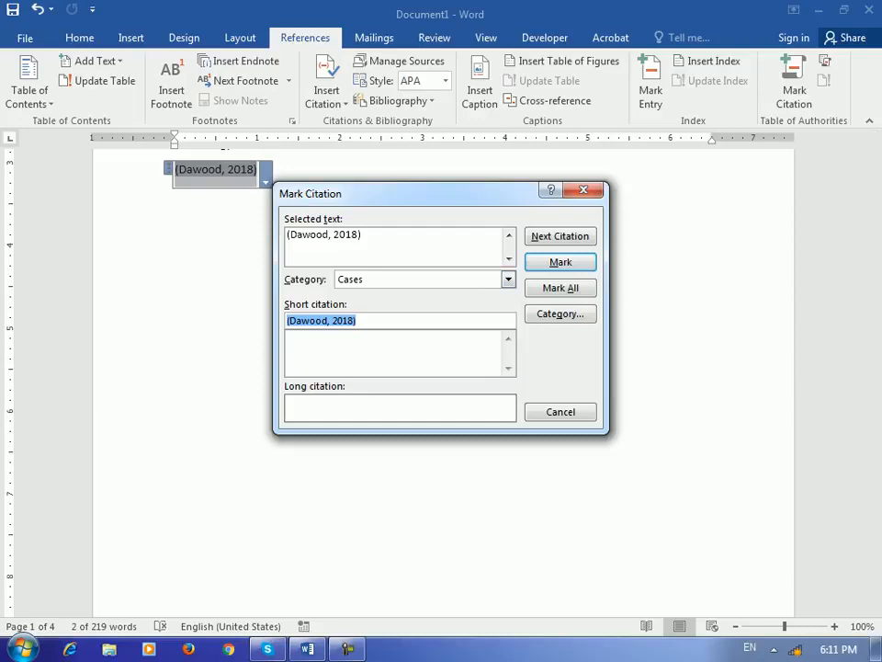
{"action": "key", "text": "Return"}
{"action": "key", "text": "Escape"}
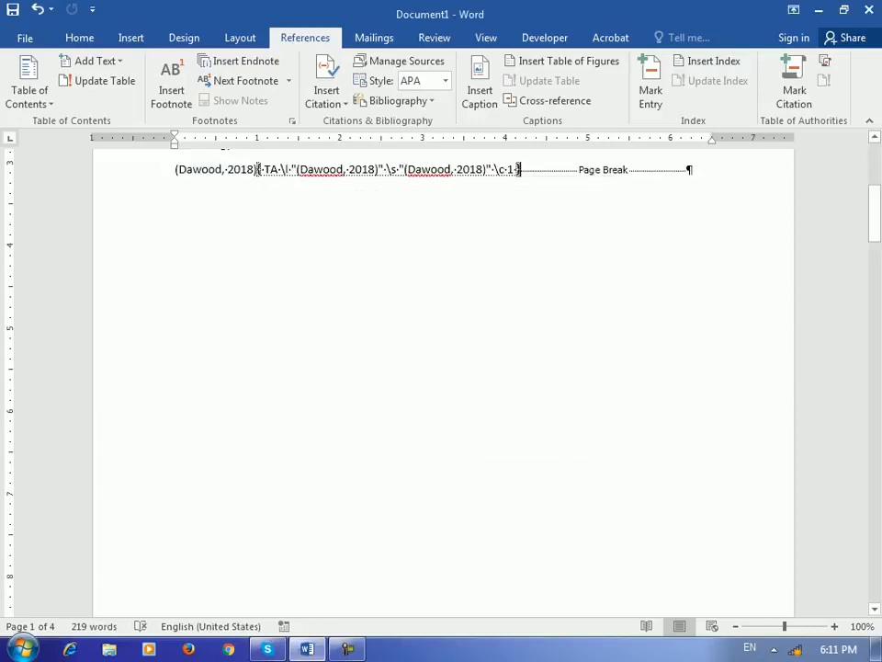
{"action": "scroll", "coordinate": [441, 367], "scroll_direction": "up", "scroll_amount": 3}
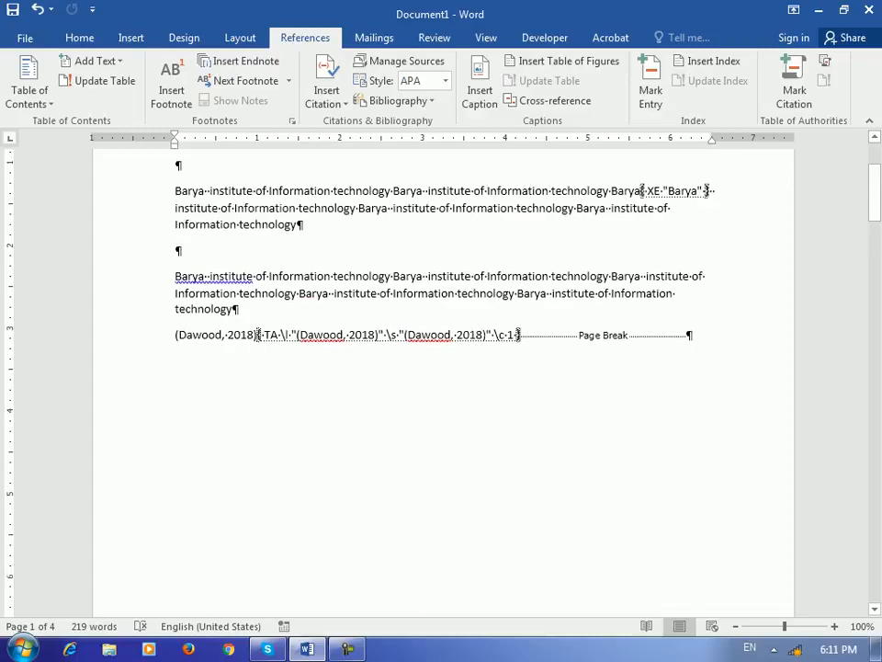
{"action": "left_click", "coordinate": [79, 38]}
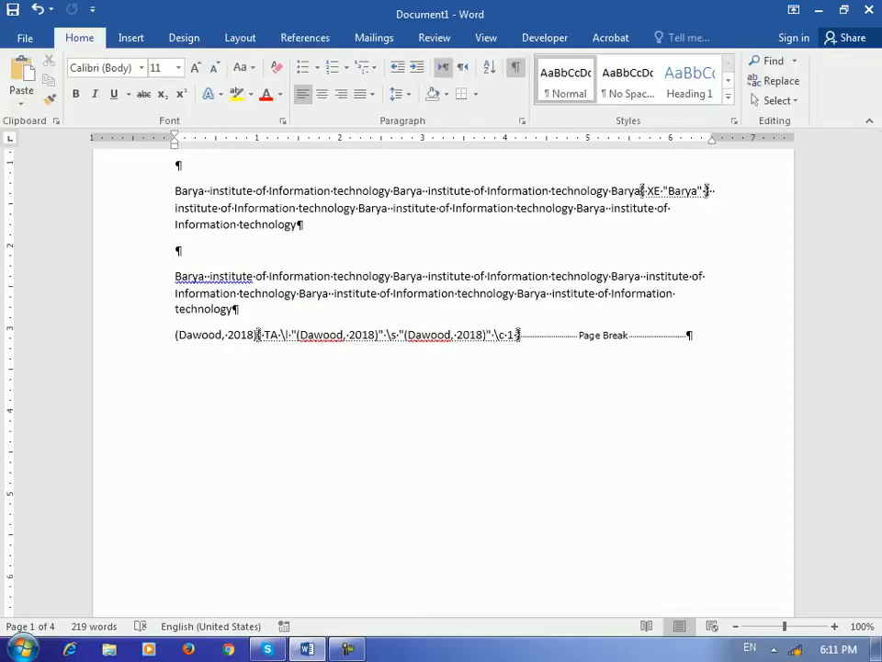
Step: Hide formatting marks, then select (wali, 2018) and mark it under Cases with Mark Citation
{"action": "key", "text": "ctrl+shift+8"}
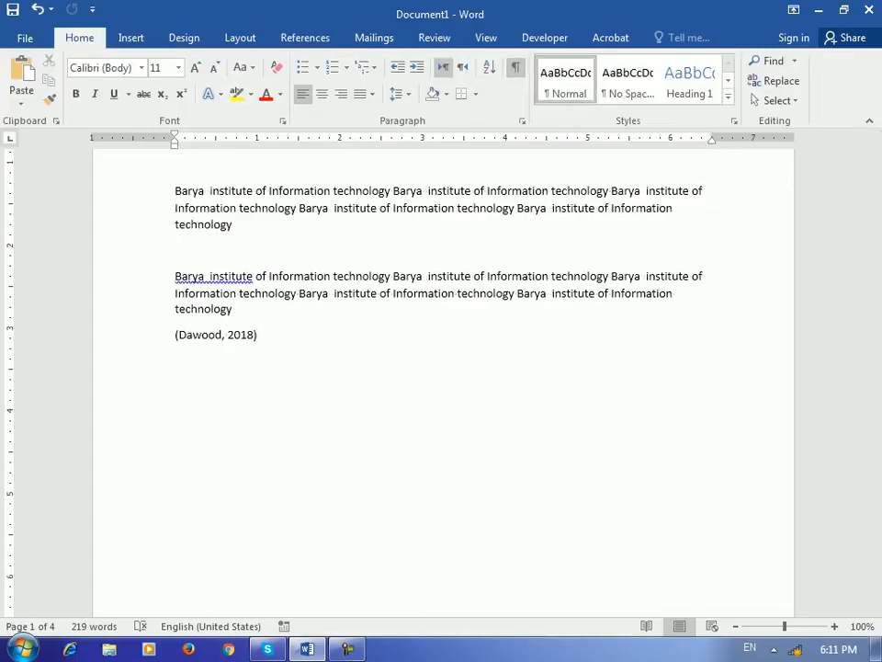
{"action": "scroll", "coordinate": [441, 368], "scroll_direction": "down", "scroll_amount": 12}
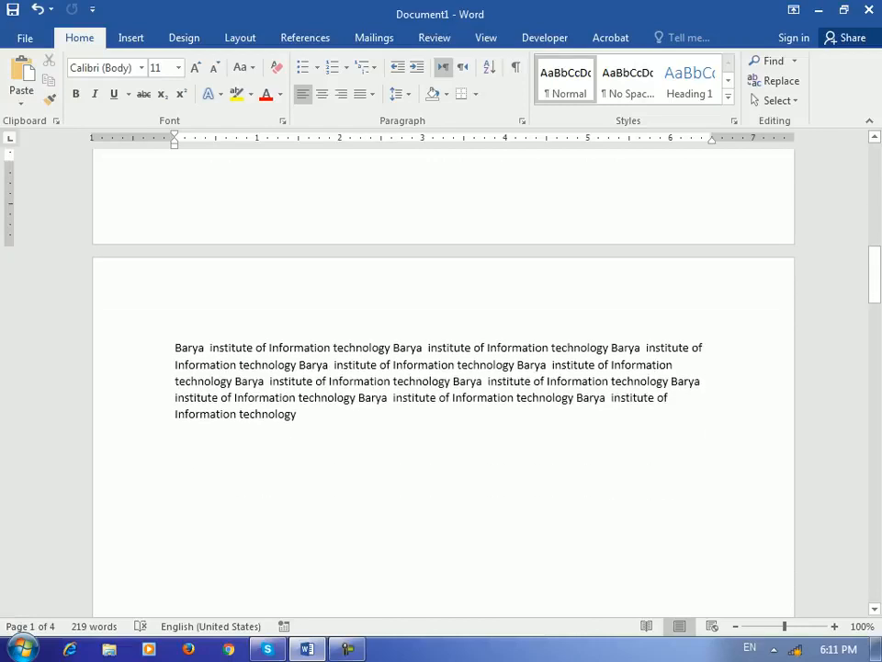
{"action": "key", "text": "Down"}
{"action": "key", "text": "shift+Home"}
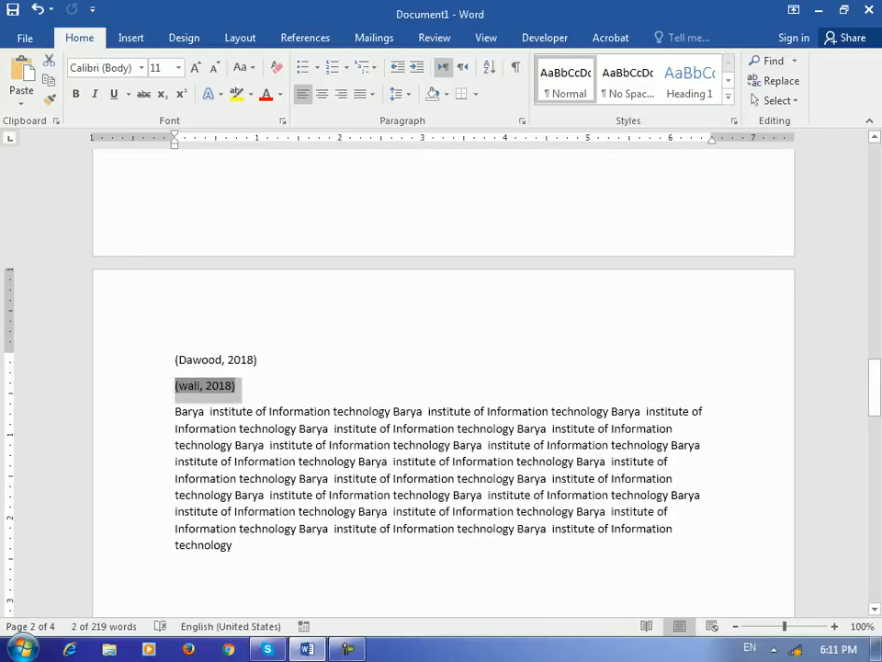
{"action": "left_click", "coordinate": [305, 38]}
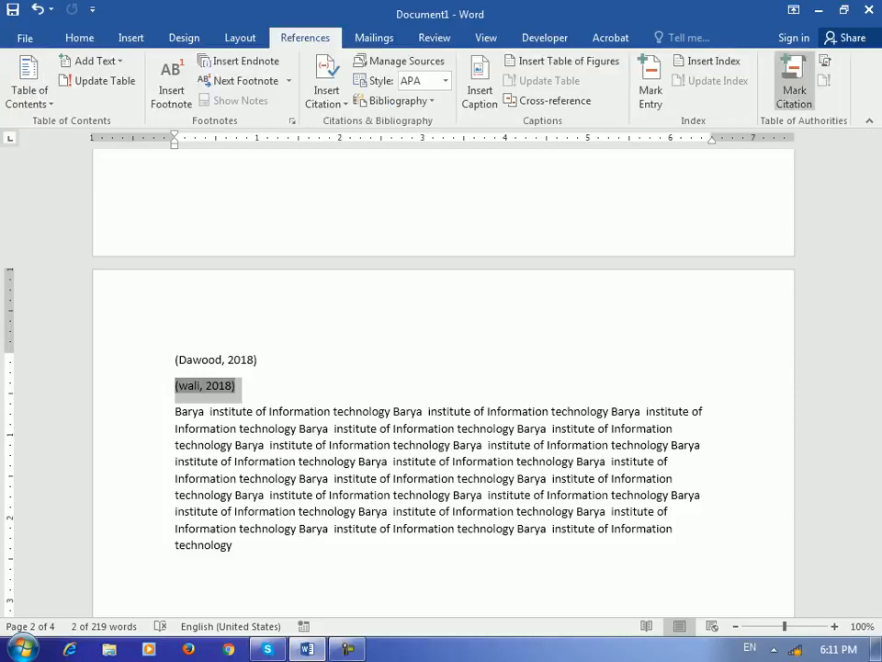
{"action": "left_click", "coordinate": [794, 82]}
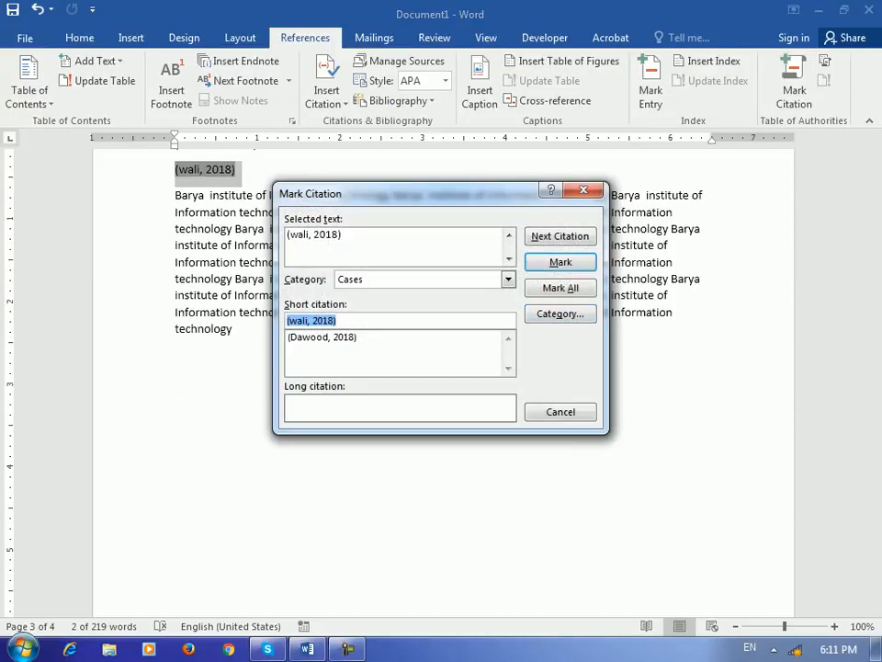
{"action": "left_click", "coordinate": [561, 263]}
{"action": "left_click", "coordinate": [560, 412]}
{"action": "scroll", "coordinate": [441, 368], "scroll_direction": "down", "scroll_amount": 10}
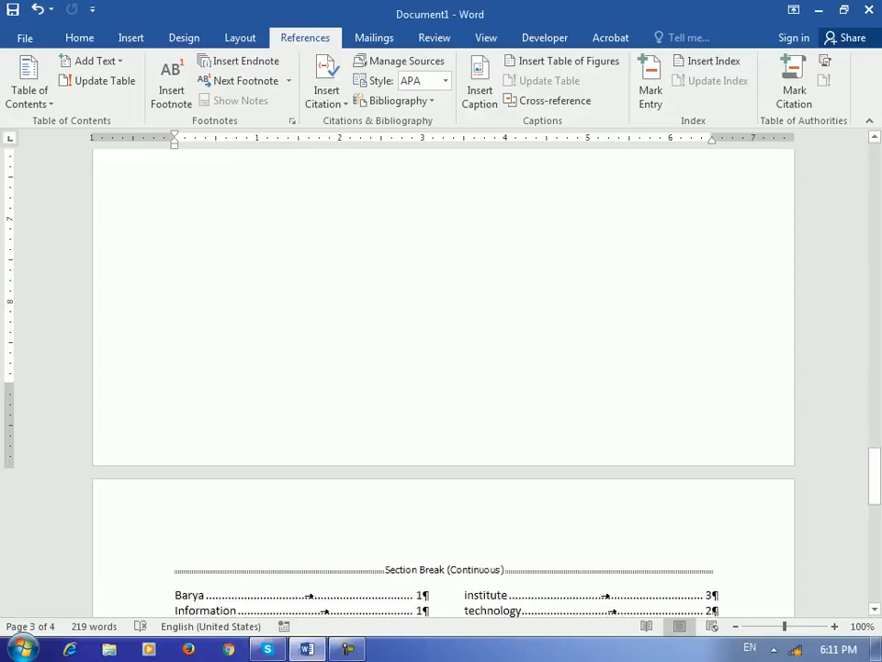
{"action": "scroll", "coordinate": [441, 382], "scroll_direction": "down", "scroll_amount": 8}
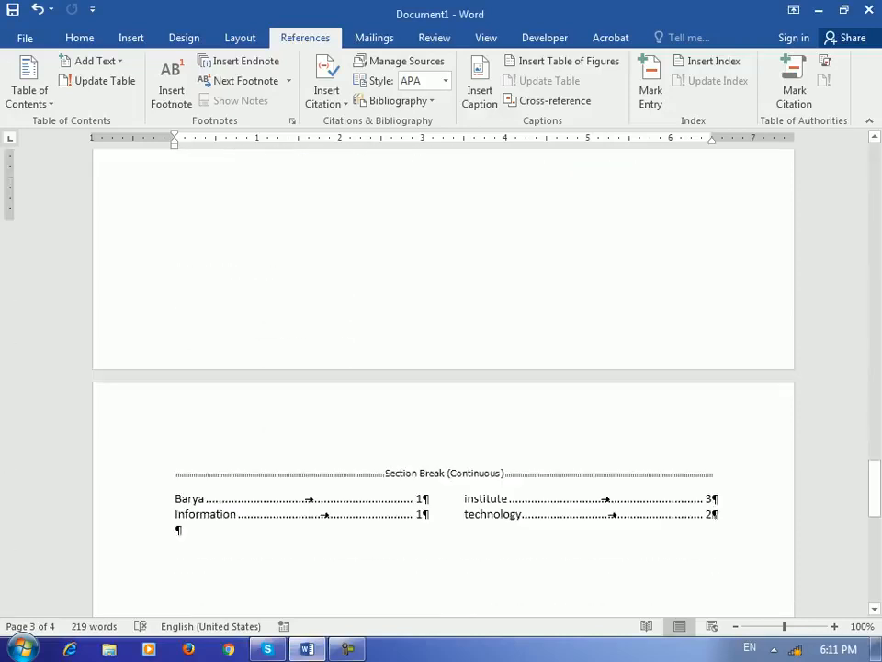
Step: Add a blank line below the index, hide formatting marks, and open Insert Table of Authorities
{"action": "left_click", "coordinate": [177, 255]}
{"action": "key", "text": "Return"}
{"action": "key", "text": "Return"}
{"action": "left_click", "coordinate": [79, 38]}
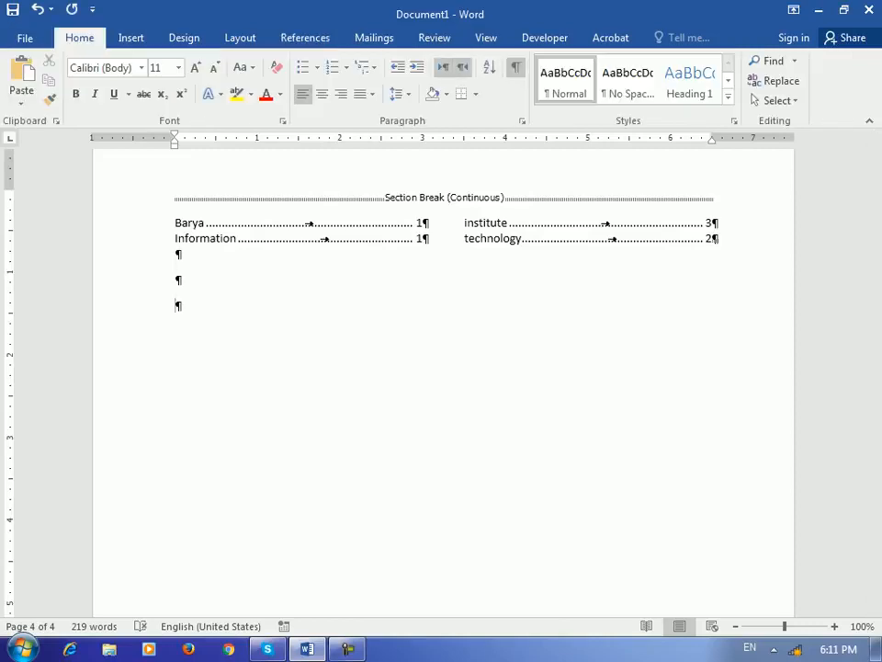
{"action": "key", "text": "ctrl+shift+8"}
{"action": "left_click", "coordinate": [305, 37]}
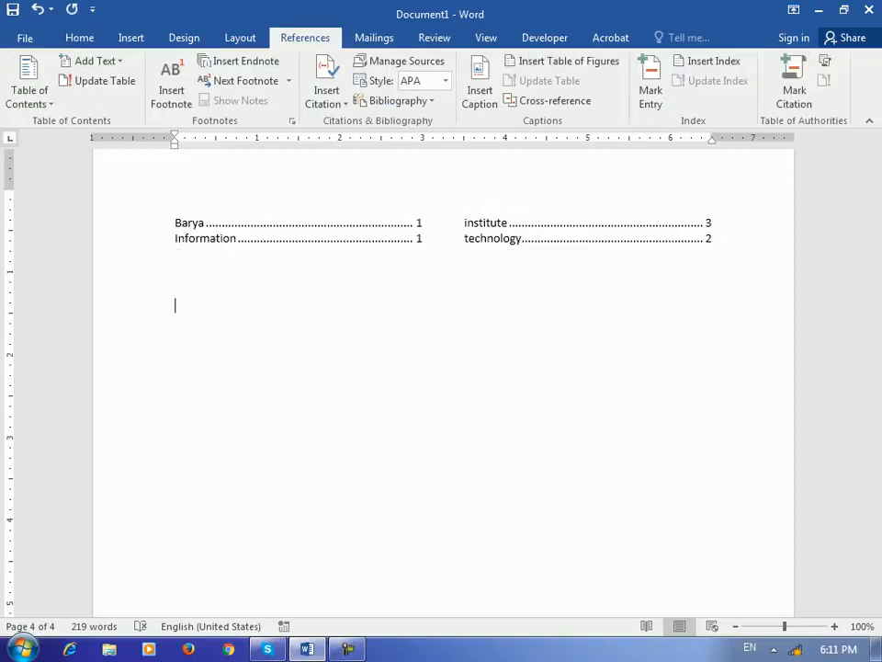
{"action": "left_click", "coordinate": [825, 61]}
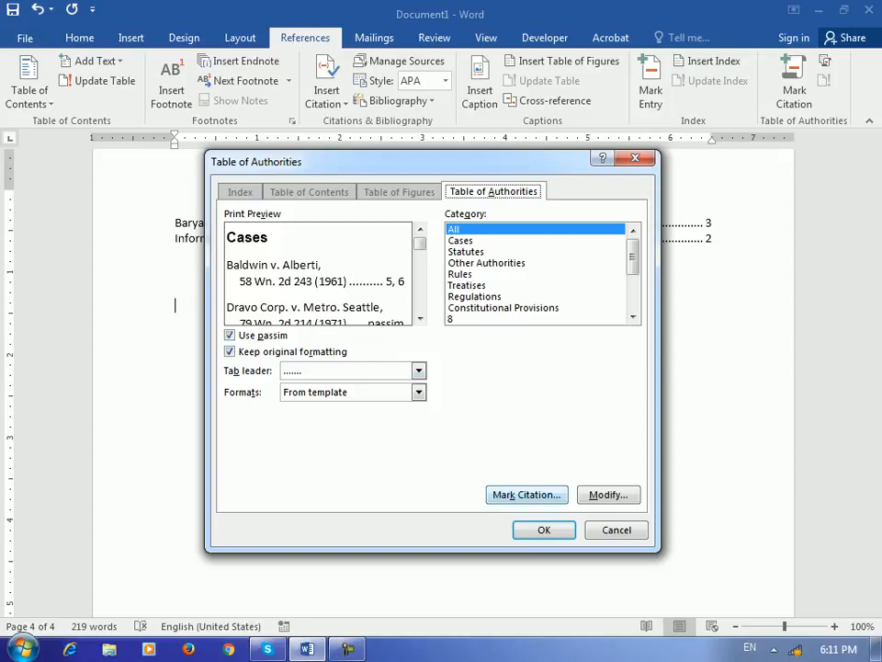
Step: Insert the Cases table of authorities with both citations, then place the cursor below it
{"action": "key", "text": "Return"}
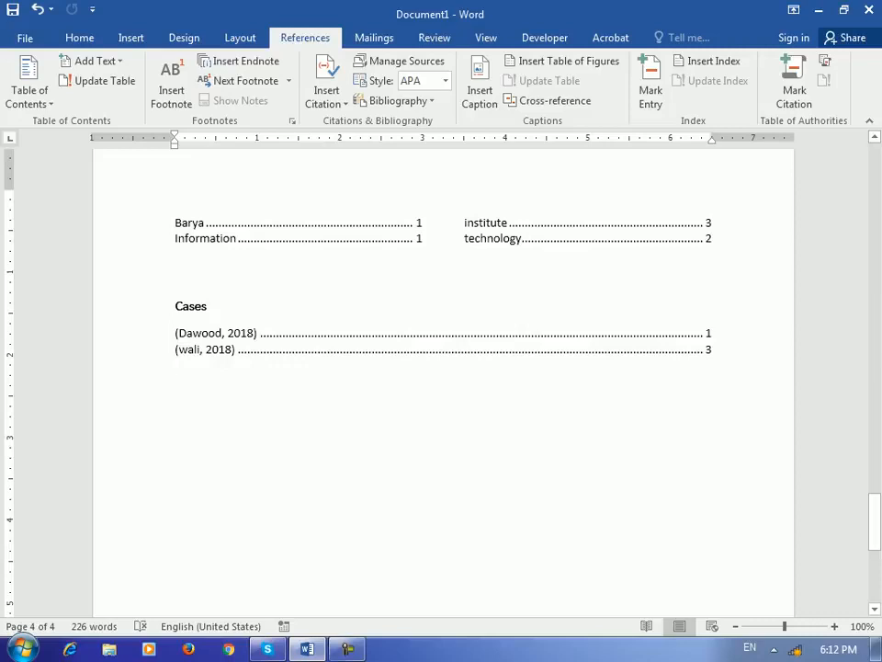
{"action": "left_click", "coordinate": [705, 349]}
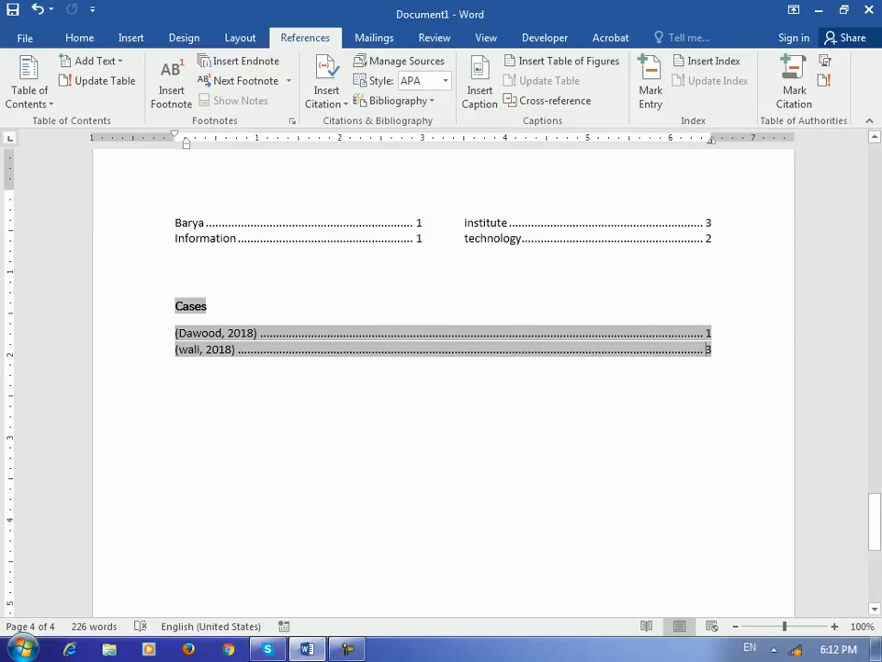
{"action": "left_click", "coordinate": [374, 38]}
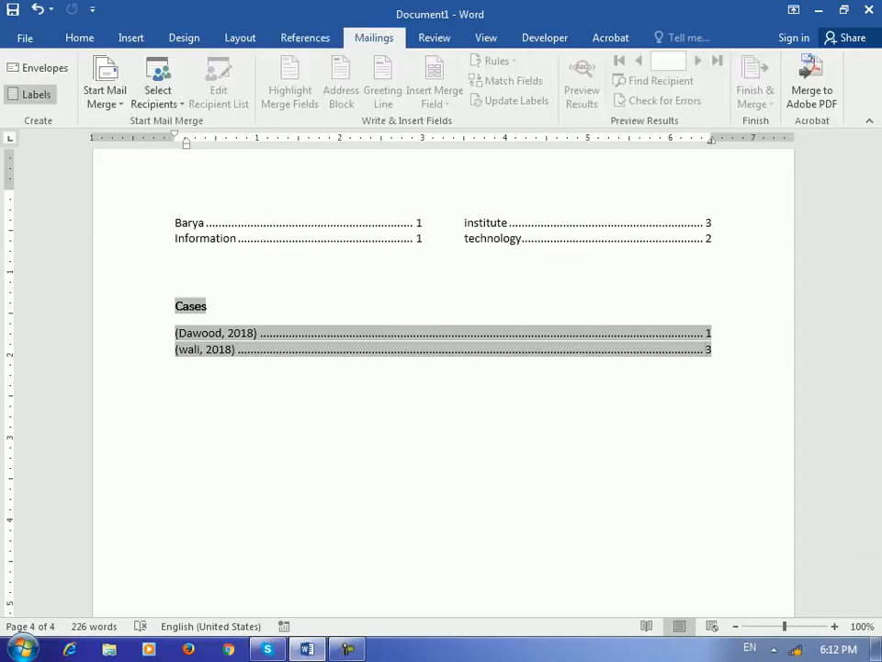
{"action": "left_click", "coordinate": [175, 365]}
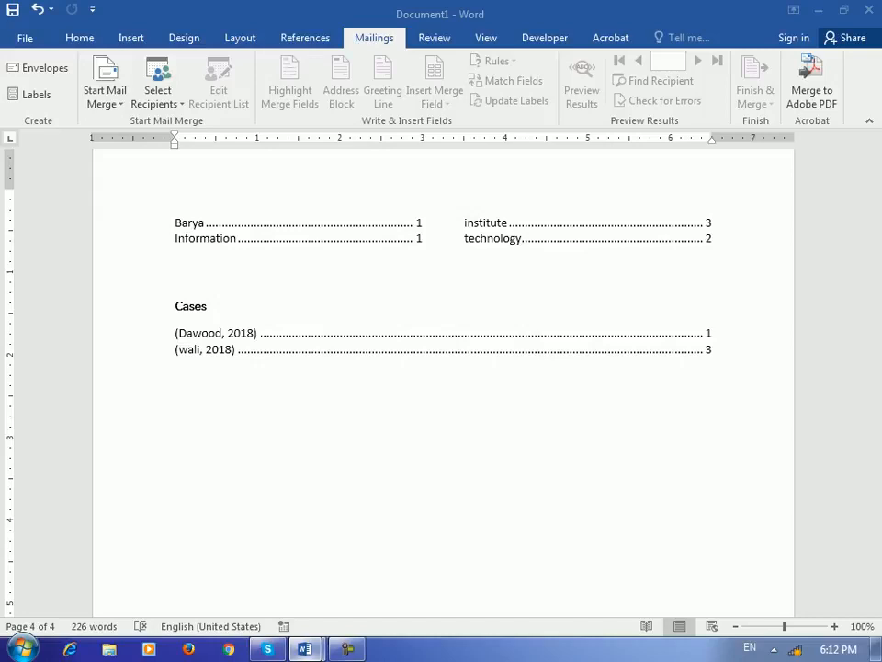
Step: Return to Document1 and create a new blank document with Ctrl+N
{"action": "left_click", "coordinate": [305, 649]}
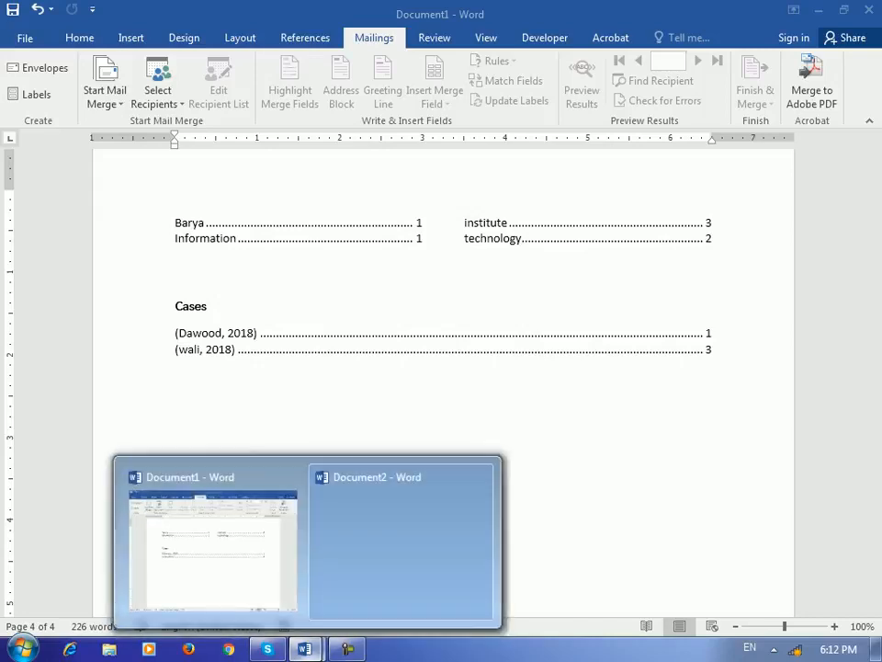
{"action": "left_click", "coordinate": [213, 549]}
{"action": "key", "text": "ctrl+n"}
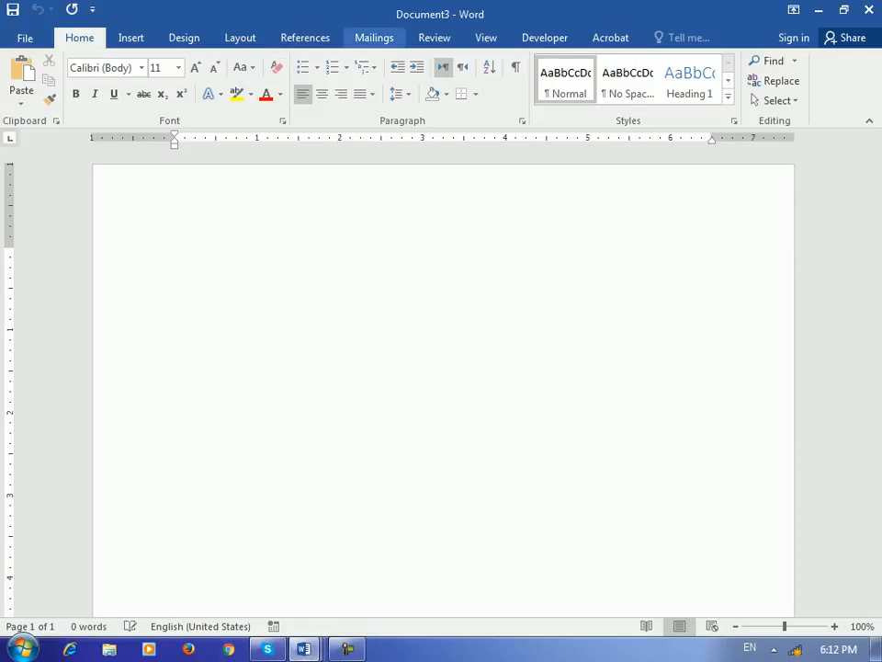
Step: Open the Envelopes and Labels dialog from the Mailings tab for Document3
{"action": "left_click", "coordinate": [374, 37]}
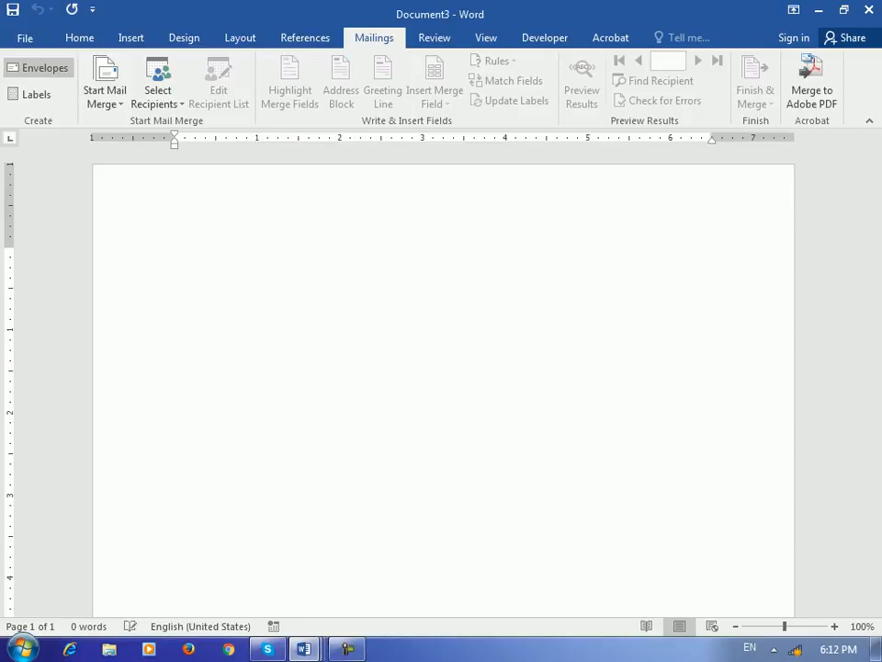
{"action": "left_click", "coordinate": [38, 67]}
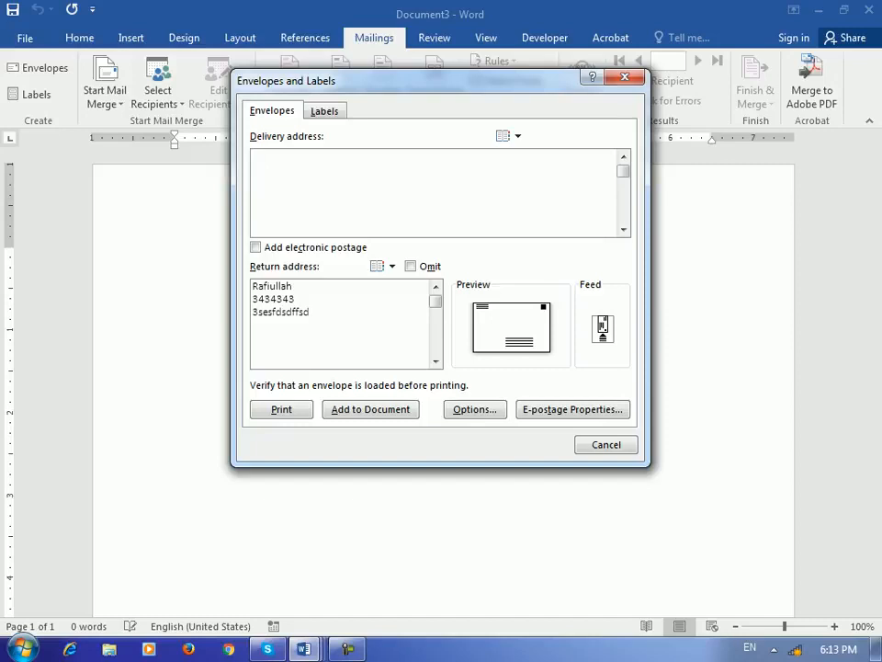
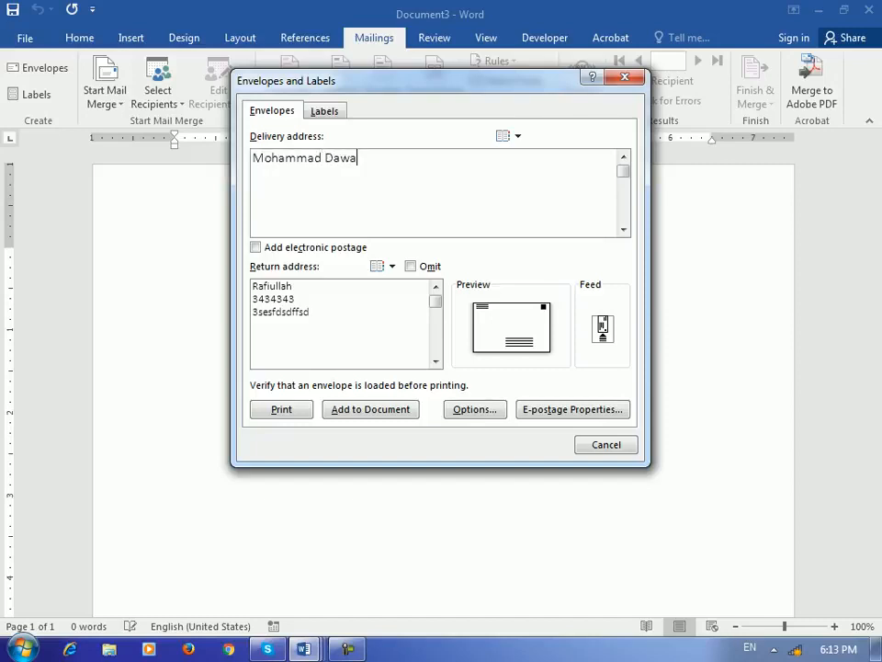
Step: Enter the recipient's full name, 'HR Manager' and a phone number as three delivery address lines
{"action": "key", "text": "Return"}
{"action": "type", "text": "HR manag"}
{"action": "key", "text": "BackSpace"}
{"action": "key", "text": "BackSpace"}
{"action": "key", "text": "BackSpace"}
{"action": "key", "text": "BackSpace"}
{"action": "key", "text": "BackSpace"}
{"action": "type", "text": "Manager"}
{"action": "key", "text": "Return"}
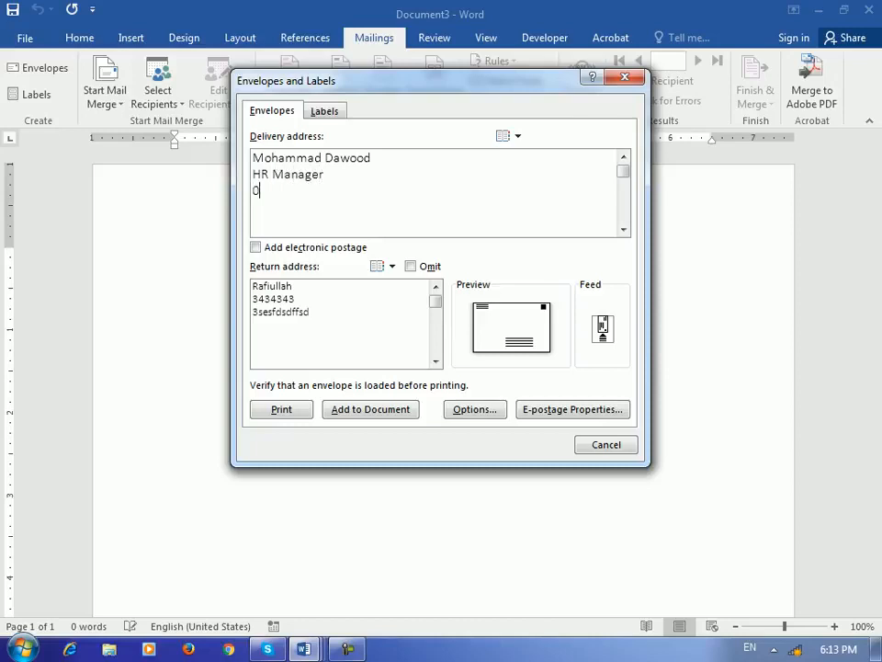
{"action": "left_click", "coordinate": [311, 312]}
Step: Change the envelope size from B5 to C6 (114 x 162 mm) in Envelope Options
{"action": "left_click", "coordinate": [475, 408]}
{"action": "left_click_drag", "start_coordinate": [692, 118], "coordinate": [415, 72]}
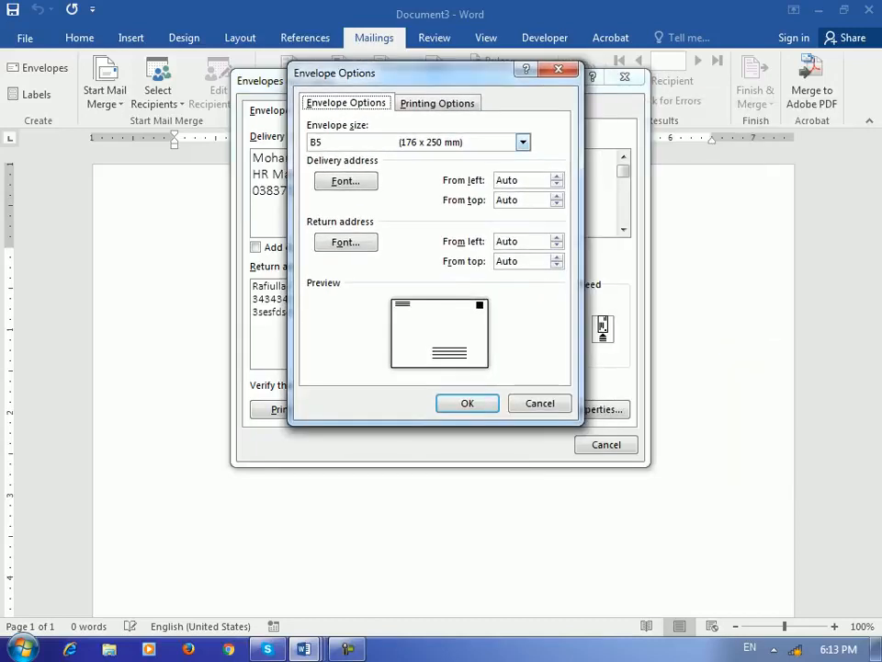
{"action": "left_click", "coordinate": [522, 142]}
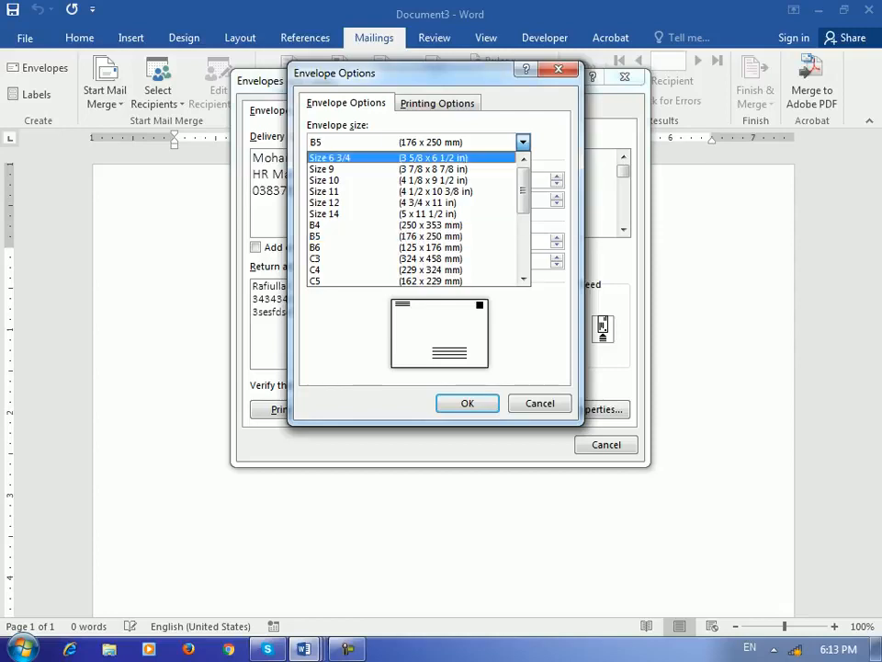
{"action": "scroll", "coordinate": [413, 219], "scroll_direction": "down", "scroll_amount": 4}
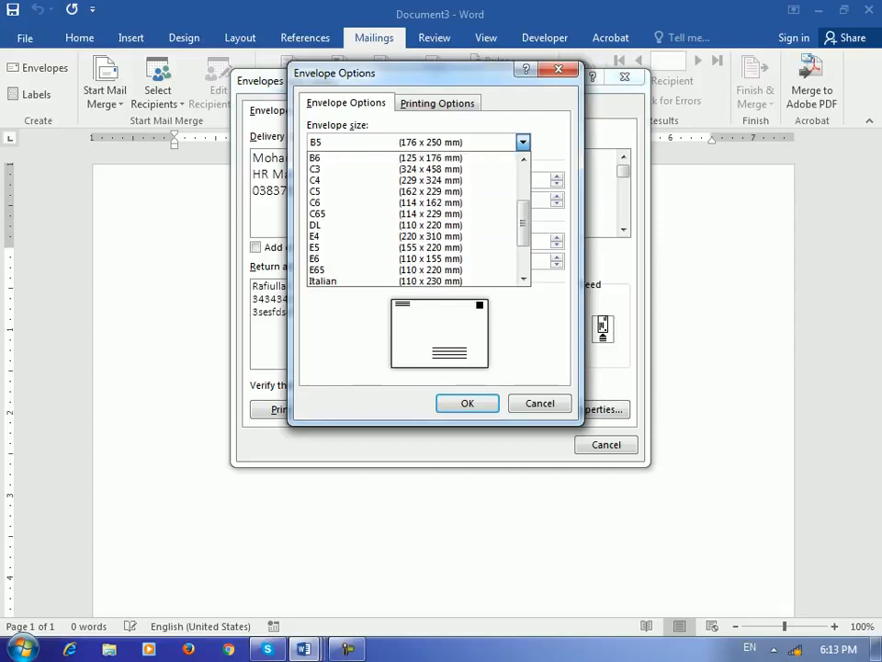
{"action": "scroll", "coordinate": [414, 218], "scroll_direction": "up", "scroll_amount": 2}
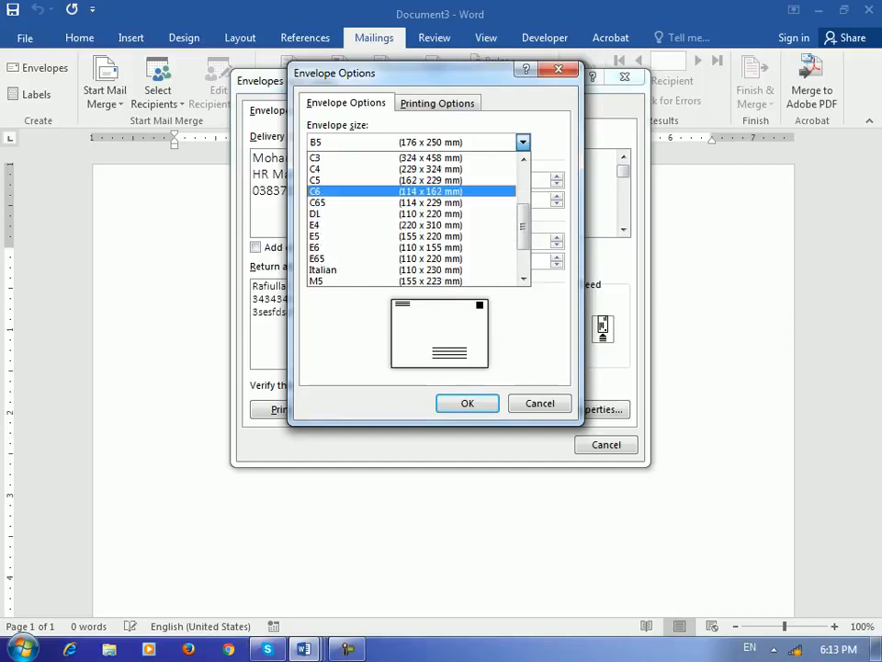
{"action": "left_click", "coordinate": [414, 191]}
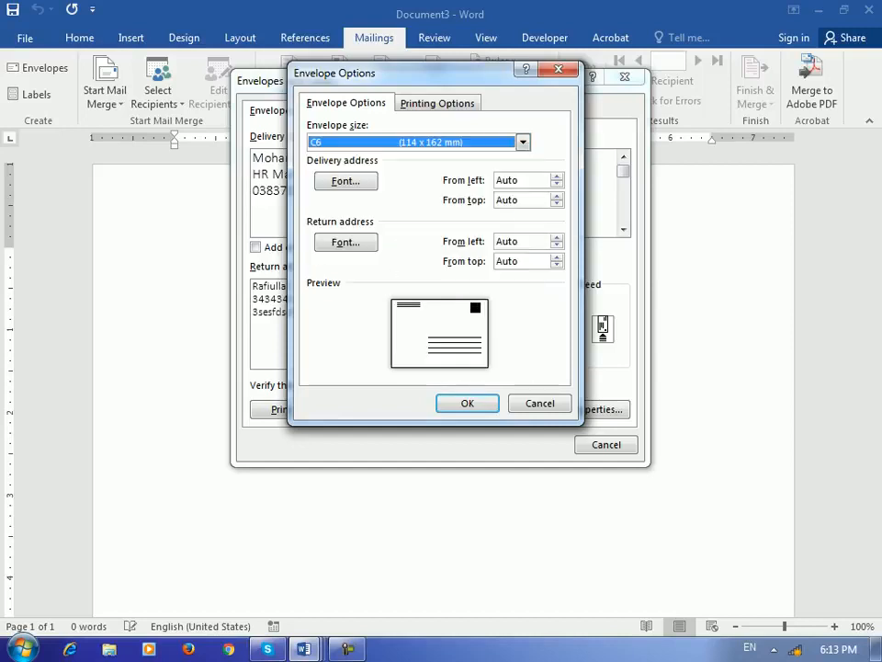
{"action": "left_click_drag", "start_coordinate": [370, 73], "coordinate": [646, 112]}
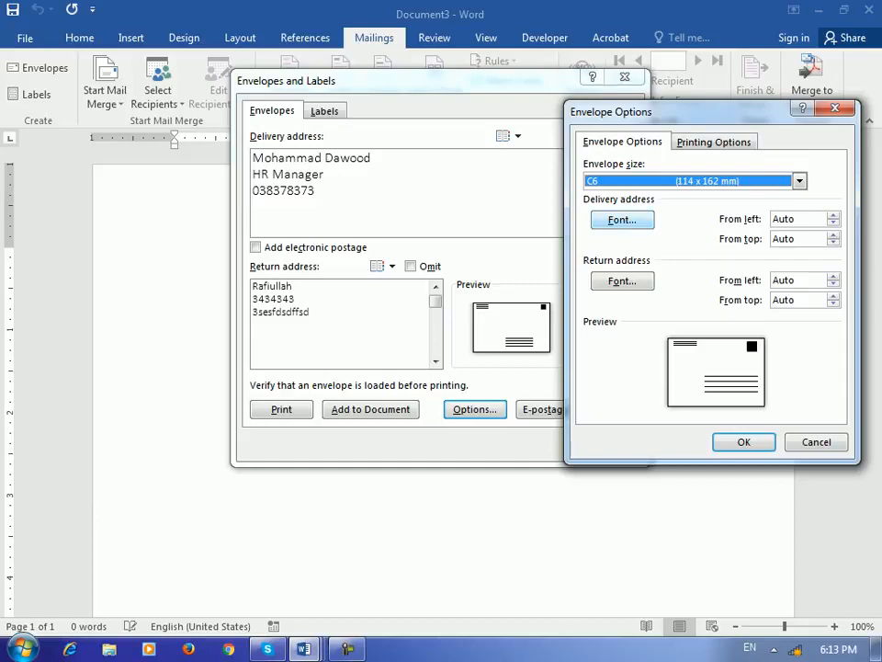
Step: Make the delivery address font bold and blue, with no underline
{"action": "left_click", "coordinate": [623, 220]}
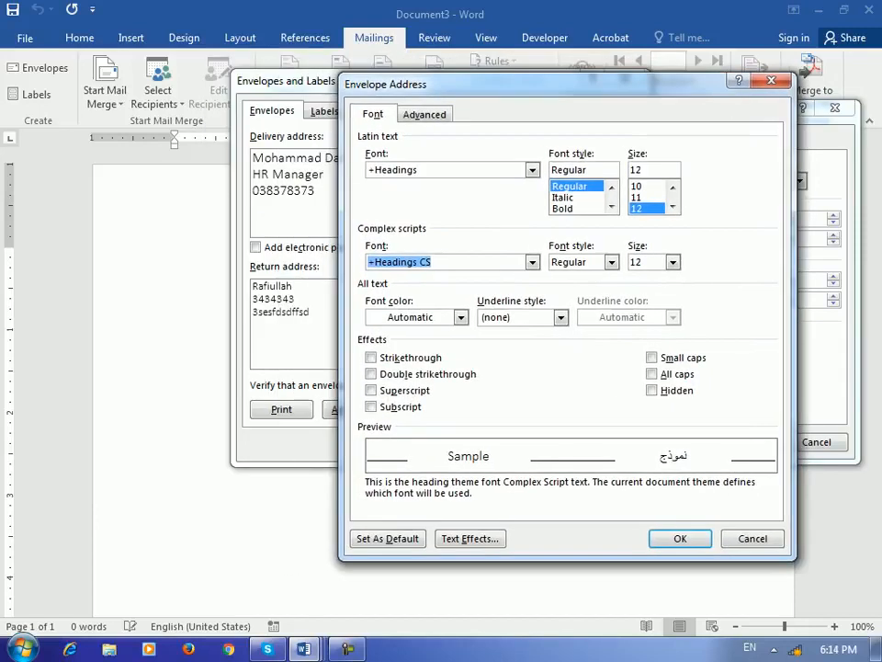
{"action": "left_click", "coordinate": [562, 208]}
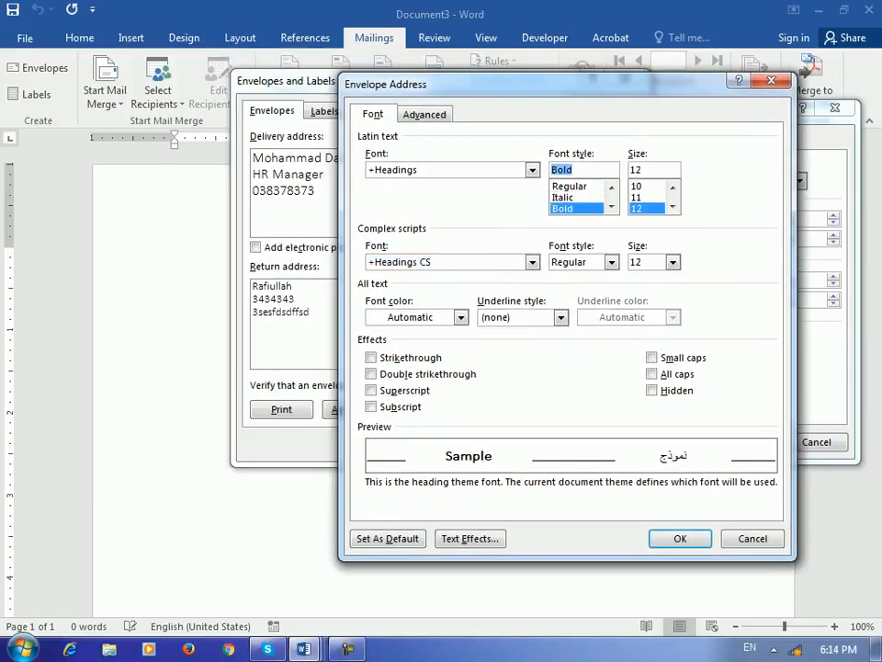
{"action": "left_click", "coordinate": [560, 317]}
{"action": "left_click", "coordinate": [561, 317]}
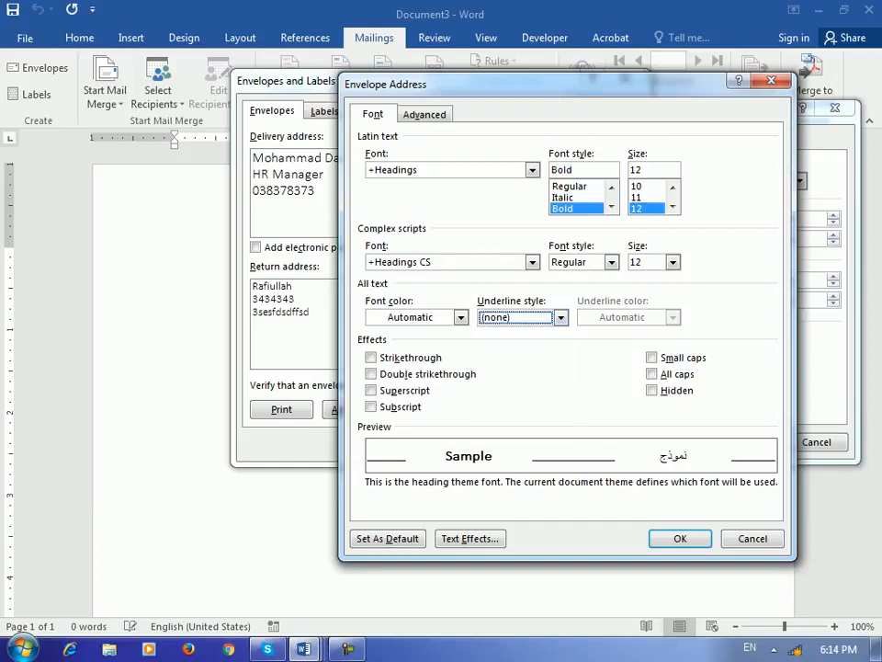
{"action": "left_click", "coordinate": [462, 317]}
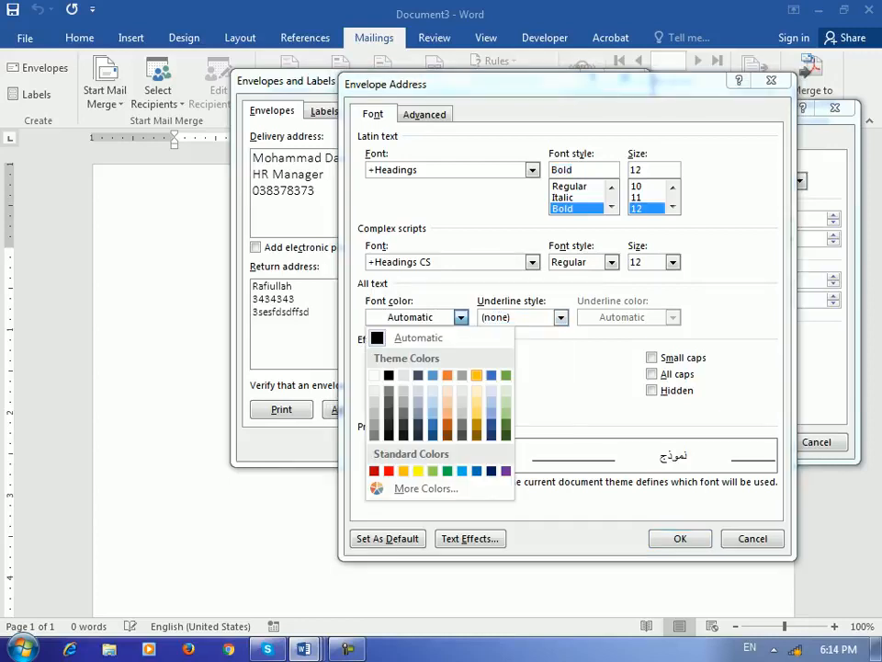
{"action": "left_click", "coordinate": [561, 317]}
{"action": "left_click", "coordinate": [680, 538]}
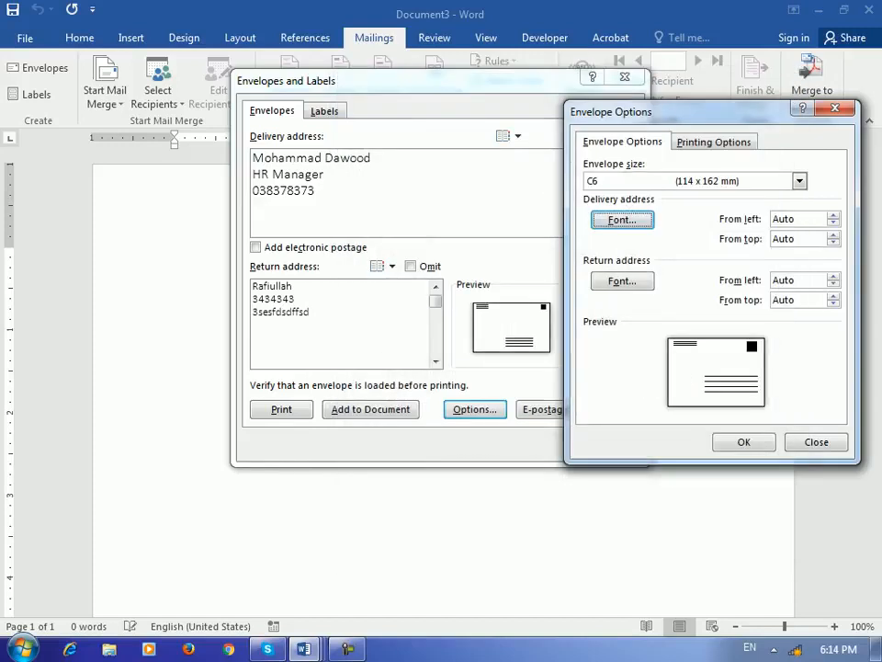
Step: Make the return address bold dark orange and apply the envelope options
{"action": "left_click", "coordinate": [622, 280]}
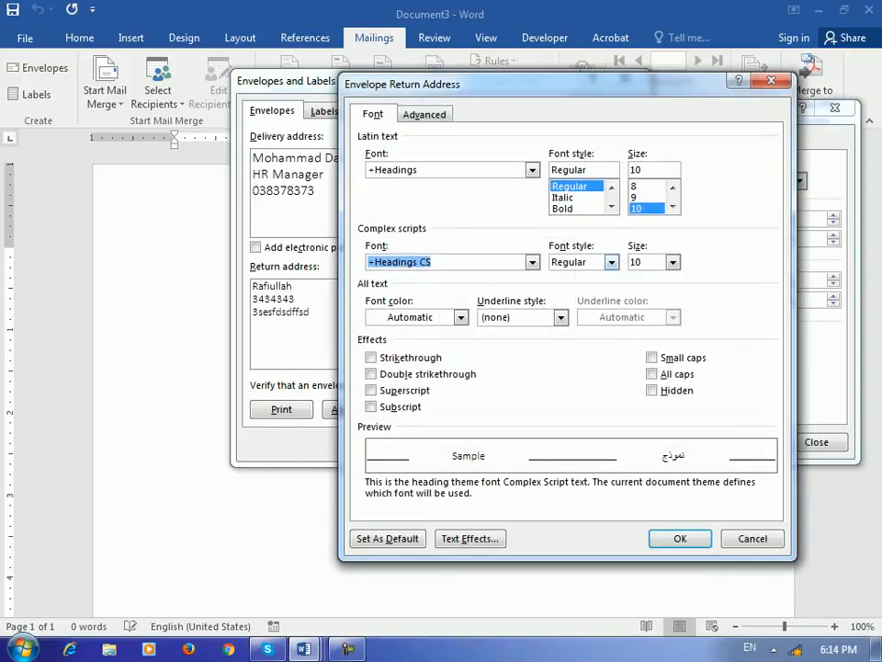
{"action": "left_click", "coordinate": [576, 209]}
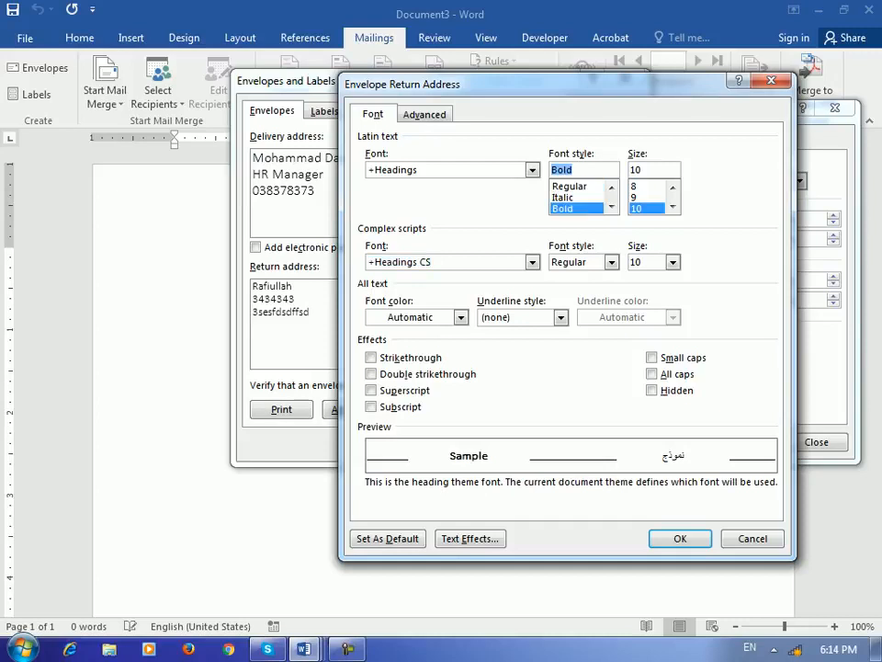
{"action": "left_click", "coordinate": [461, 317]}
{"action": "left_click", "coordinate": [450, 425]}
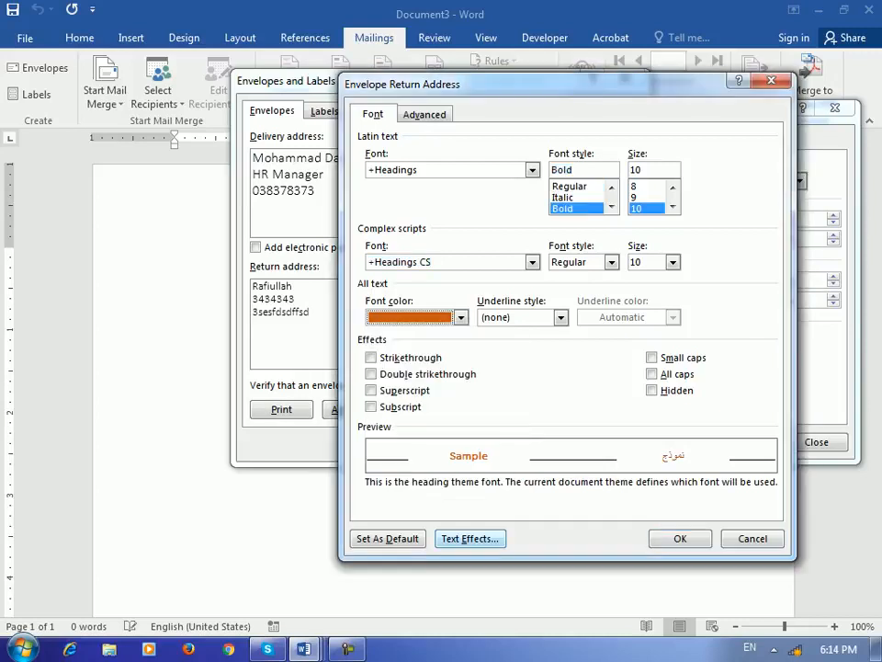
{"action": "key", "text": "Return"}
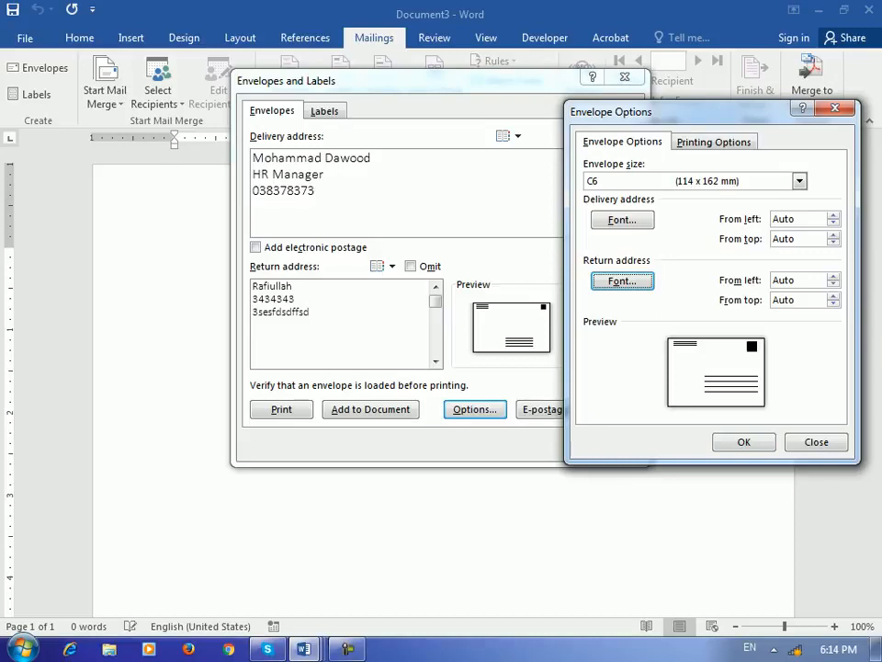
{"action": "key", "text": "Return"}
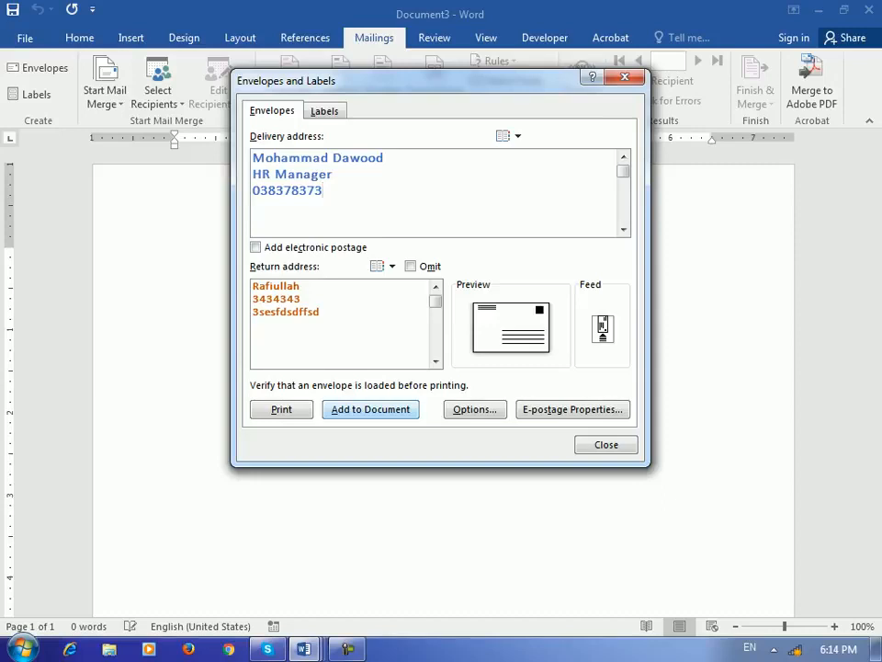
Step: Add the C6 envelope to Document3 as its first page
{"action": "left_click", "coordinate": [370, 409]}
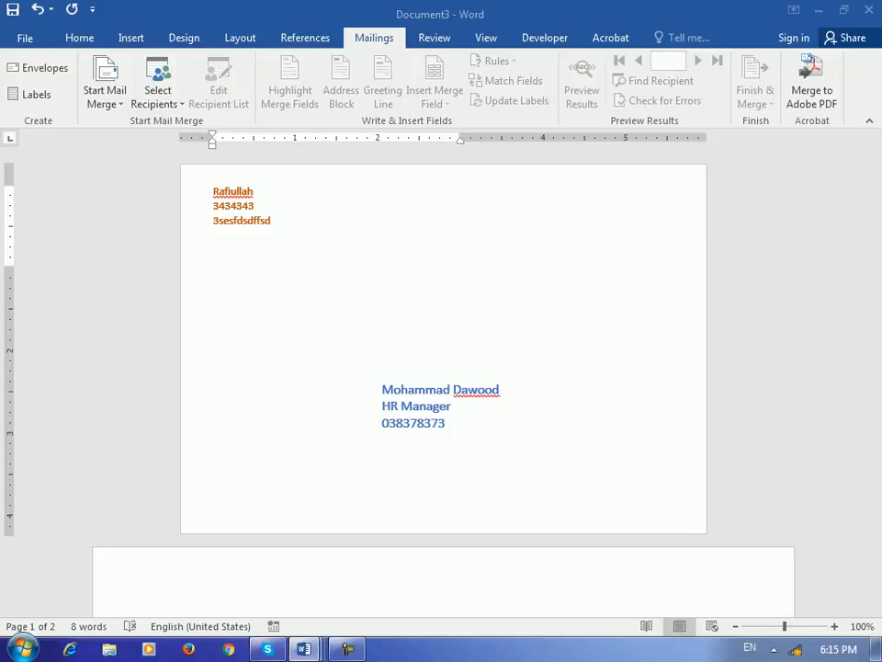
Step: Switch to the blank Document6 and open Mailings > Labels
{"action": "mouse_move", "coordinate": [304, 649]}
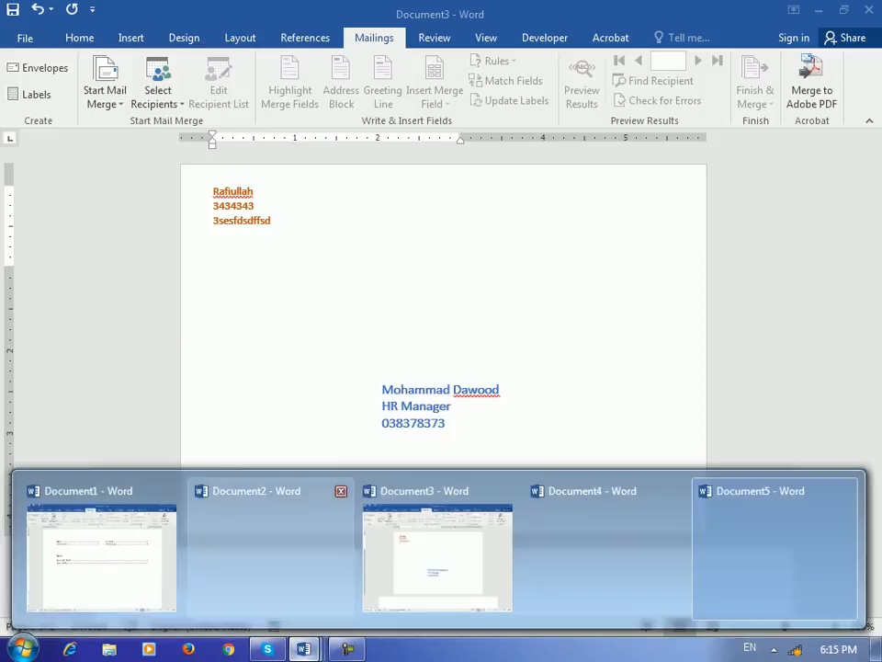
{"action": "left_click", "coordinate": [431, 542]}
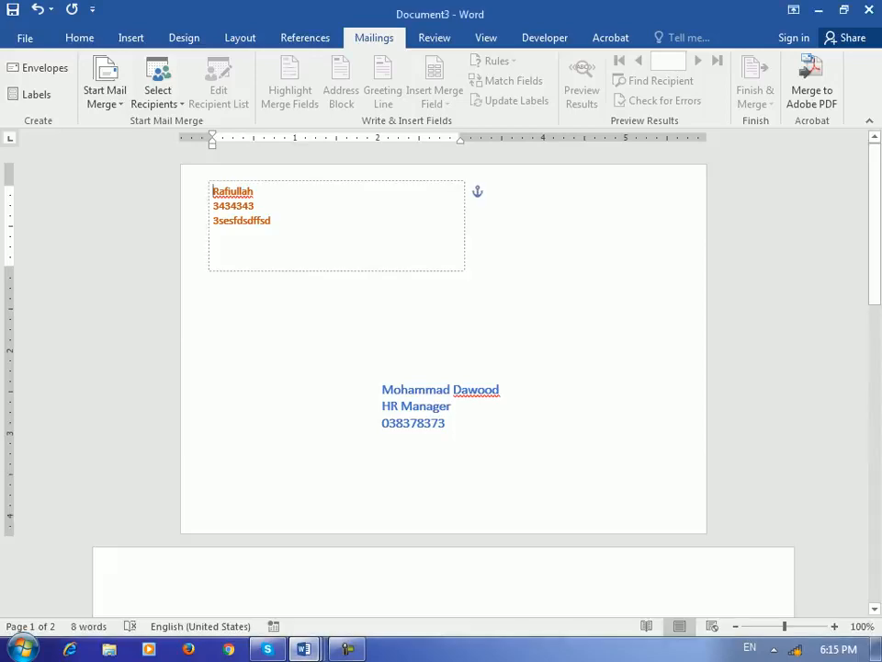
{"action": "scroll", "coordinate": [431, 542], "scroll_direction": "down", "scroll_amount": 5}
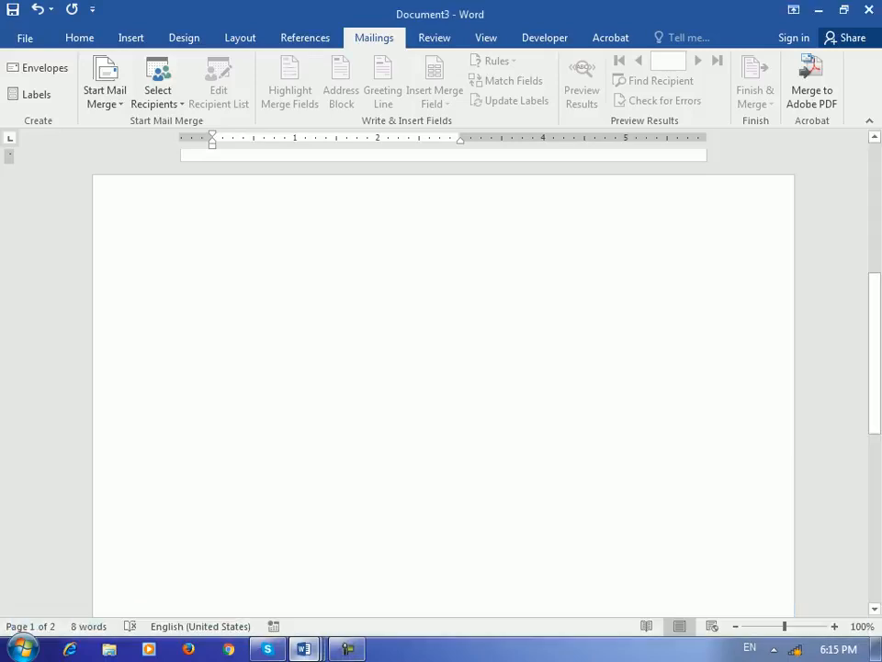
{"action": "left_click", "coordinate": [304, 649]}
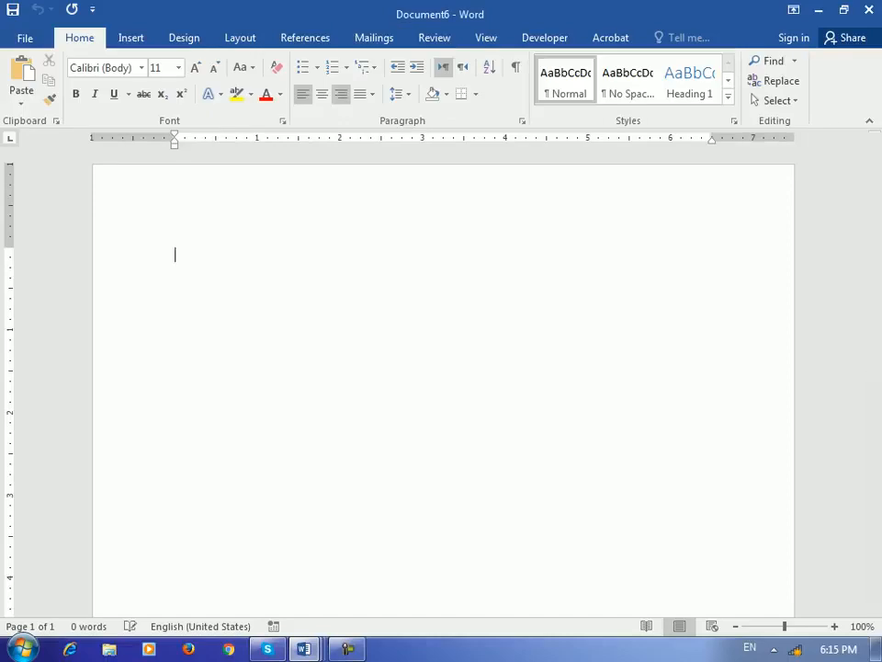
{"action": "left_click", "coordinate": [374, 37]}
{"action": "left_click", "coordinate": [34, 94]}
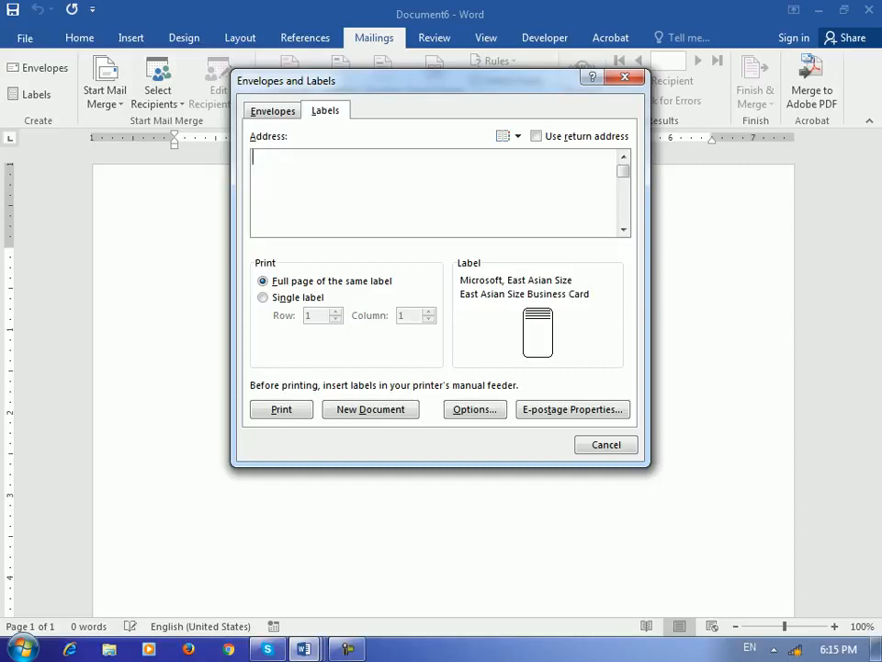
Step: Type the first label line 'Name:' followed by an underscore blank
{"action": "type", "text": "Name: ___________________"}
{"action": "key", "text": "Return"}
{"action": "type", "text": "__"}
{"action": "key", "text": "BackSpace"}
{"action": "key", "text": "BackSpace"}
{"action": "key", "text": "BackSpace"}
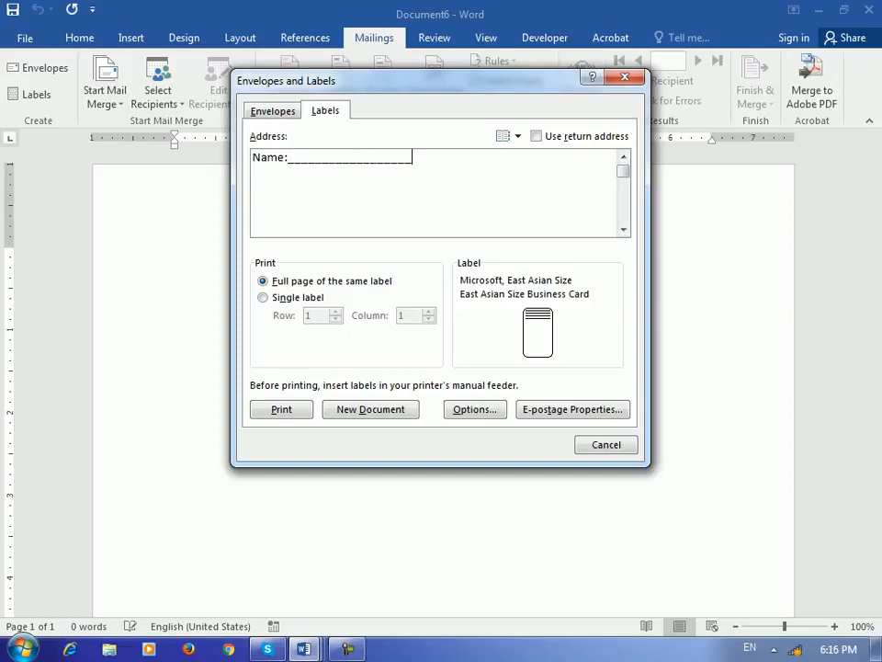
Step: Add 'Date:' and 'Person' lines, each followed by an underscore blank
{"action": "key", "text": "Return"}
{"action": "type", "text": "Datre"}
{"action": "key", "text": "BackSpace"}
{"action": "key", "text": "BackSpace"}
{"action": "type", "text": "e"}
{"action": "type", "text": "___________________"}
{"action": "key", "text": "Return"}
{"action": "type", "text": "Per"}
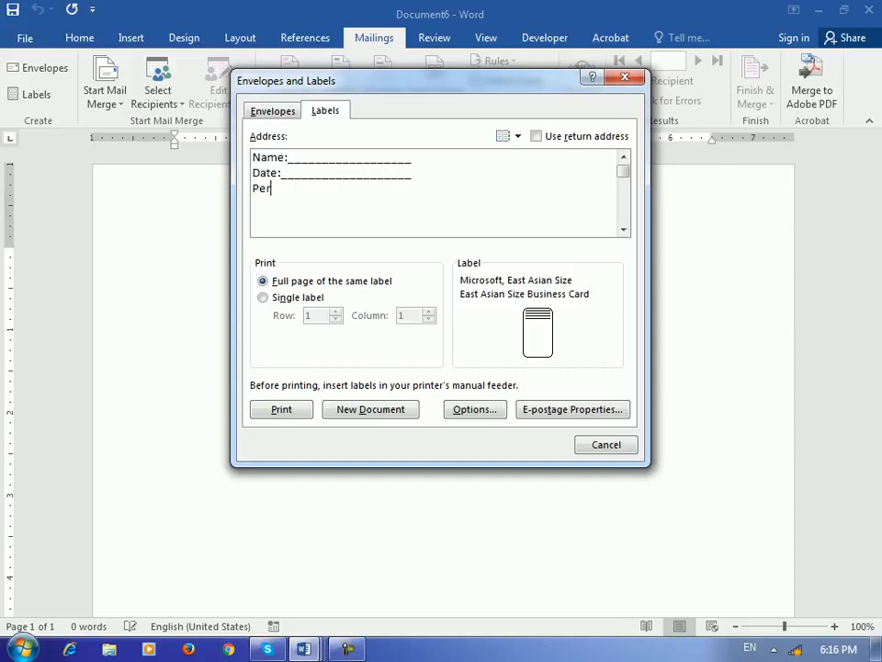
{"action": "type", "text": "son____________________"}
{"action": "key", "text": "Return"}
{"action": "type", "text": "_"}
{"action": "key", "text": "BackSpace"}
{"action": "key", "text": "BackSpace"}
Step: Browse the label product list and choose Microsoft Wide (Wide Advertisement, 4" x 2")
{"action": "left_click", "coordinate": [475, 410]}
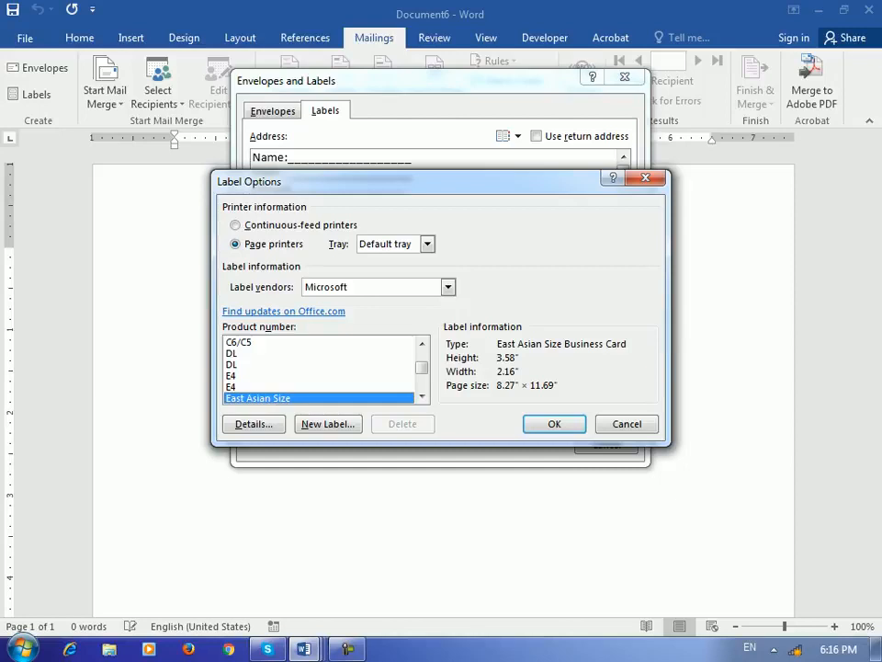
{"action": "left_click", "coordinate": [275, 365]}
{"action": "left_click", "coordinate": [276, 387]}
{"action": "scroll", "coordinate": [276, 387], "scroll_direction": "down", "scroll_amount": 2}
{"action": "left_click", "coordinate": [276, 353]}
{"action": "left_click", "coordinate": [275, 376]}
{"action": "left_click", "coordinate": [276, 397]}
{"action": "scroll", "coordinate": [276, 397], "scroll_direction": "down", "scroll_amount": 2}
{"action": "left_click", "coordinate": [276, 364]}
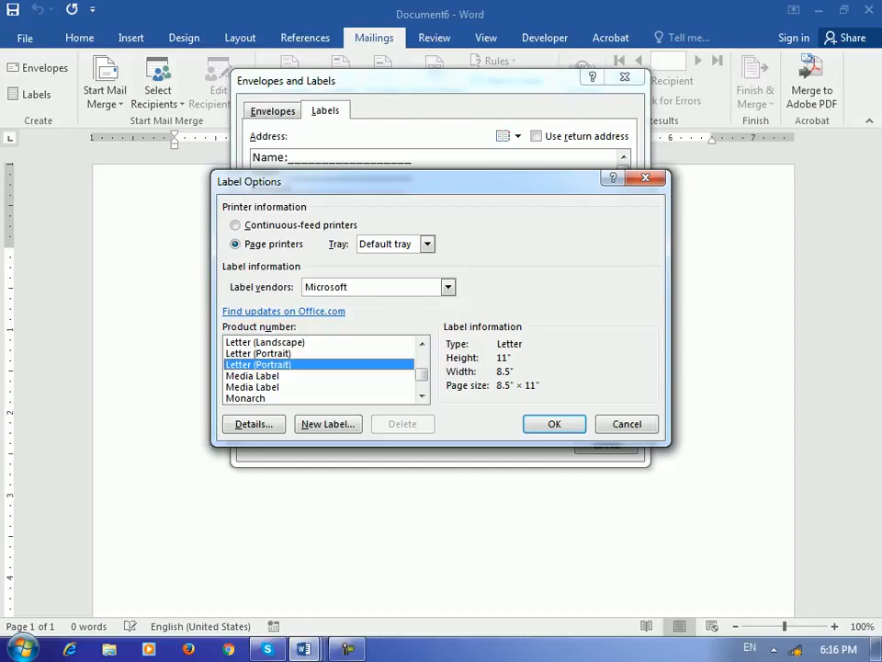
{"action": "left_click", "coordinate": [275, 387]}
{"action": "scroll", "coordinate": [276, 387], "scroll_direction": "down", "scroll_amount": 3}
{"action": "left_click", "coordinate": [276, 365]}
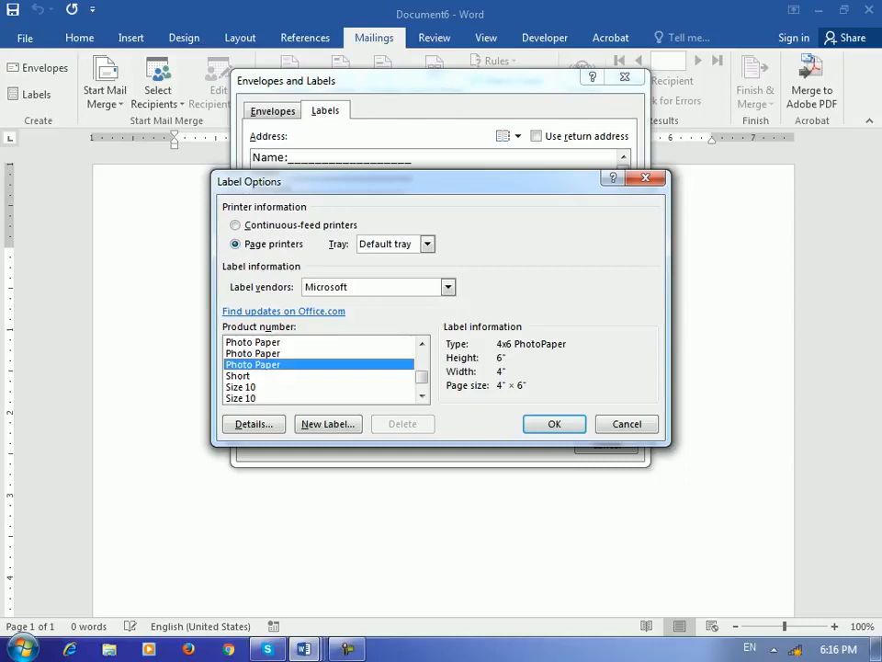
{"action": "scroll", "coordinate": [275, 365], "scroll_direction": "down", "scroll_amount": 3}
{"action": "left_click", "coordinate": [276, 365]}
{"action": "left_click", "coordinate": [275, 376]}
{"action": "key", "text": "Down"}
{"action": "key", "text": "Down"}
{"action": "key", "text": "Down"}
{"action": "key", "text": "Up"}
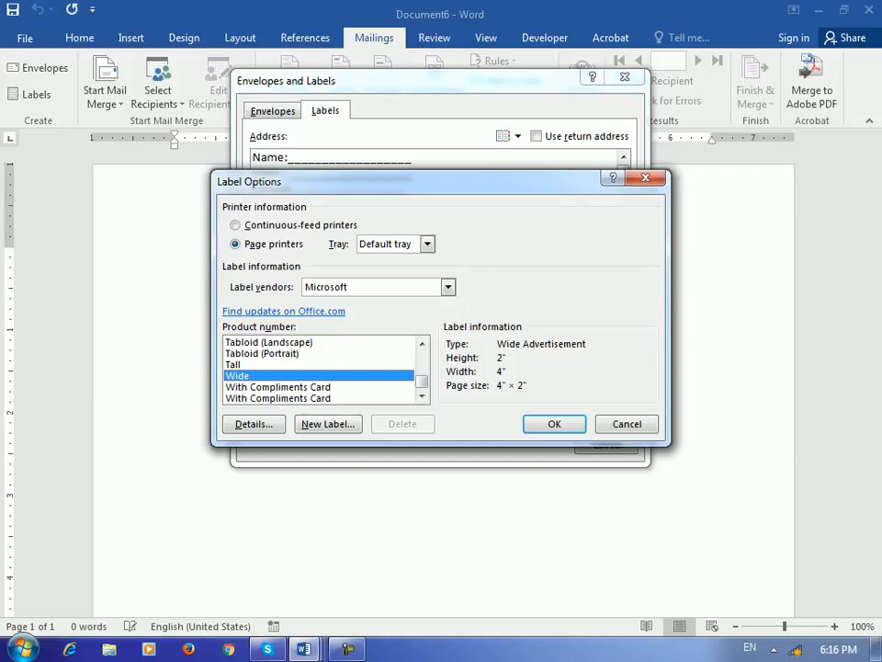
{"action": "key", "text": "Return"}
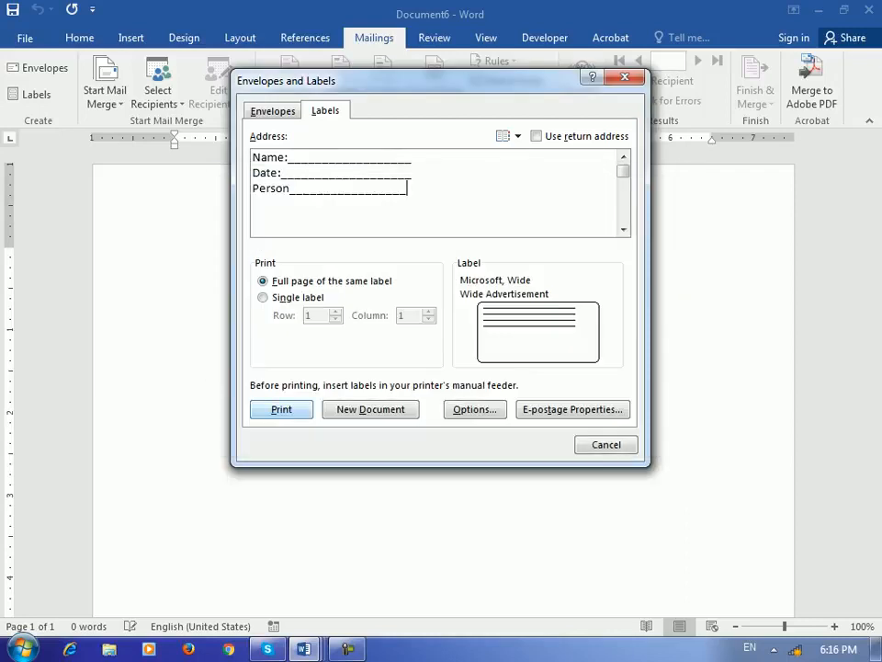
Step: Generate a new Labels7 document of Wide Advertisement labels with Name, Date and Person fill-in lines
{"action": "left_click", "coordinate": [371, 410]}
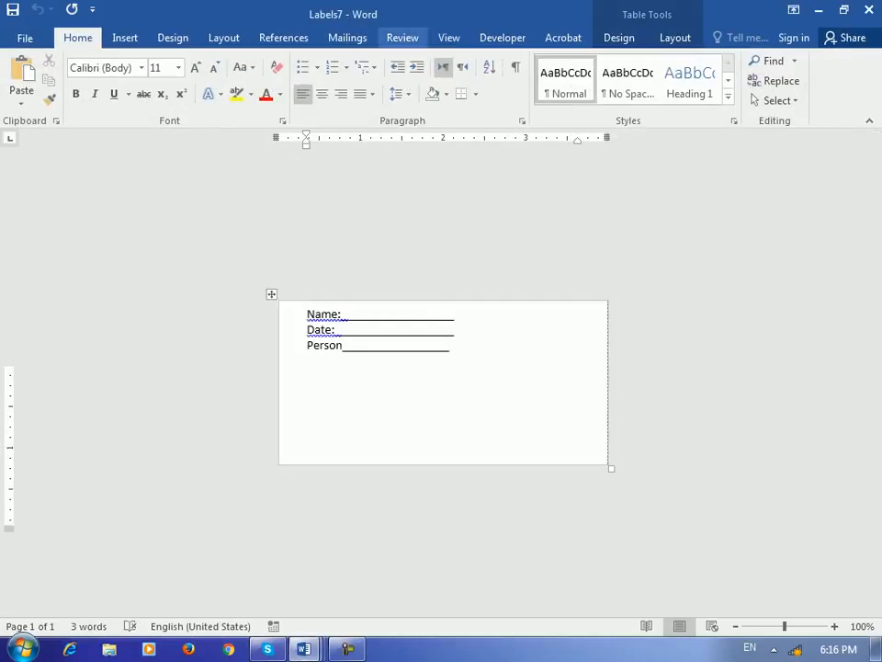
{"action": "left_click", "coordinate": [347, 38]}
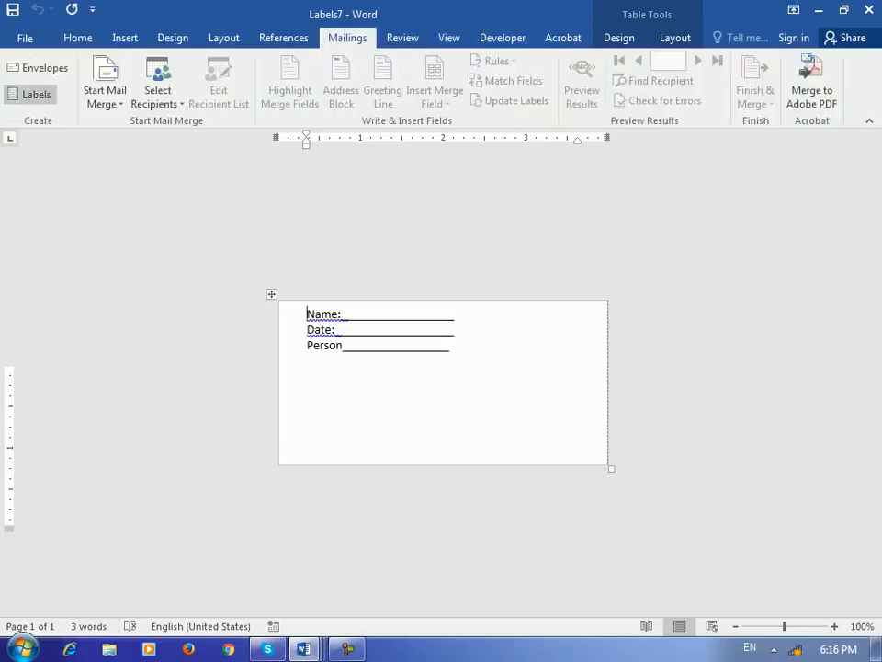